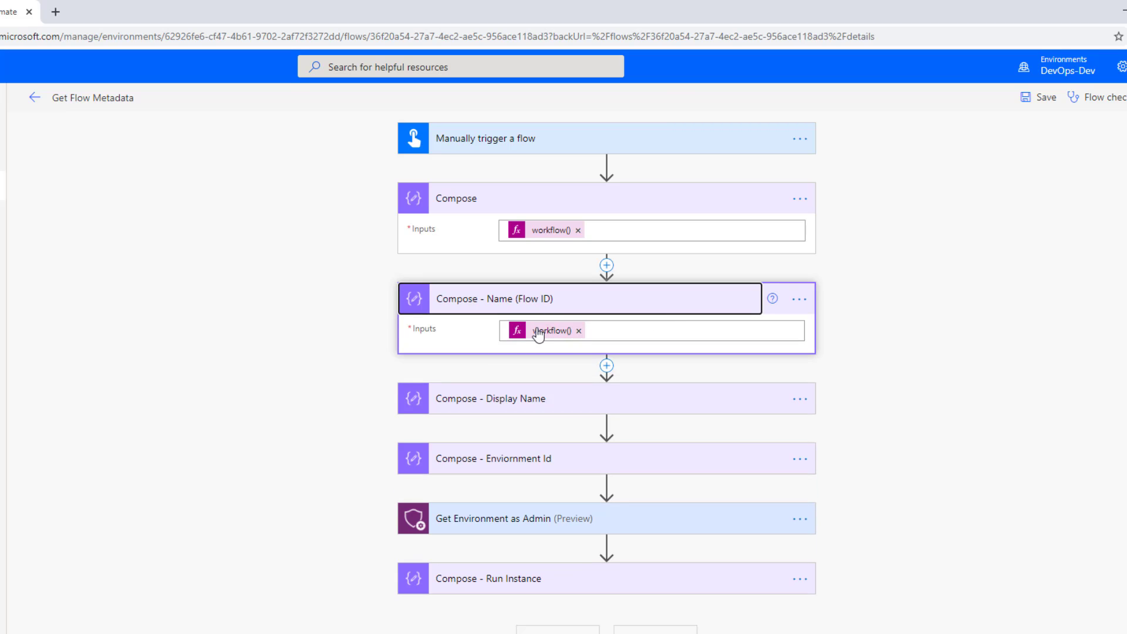
Step: Inspect the expression in Compose - Name (Flow ID), then highlight the matching top-level name value in the Notepad JSON
{"action": "left_click", "coordinate": [536, 330]}
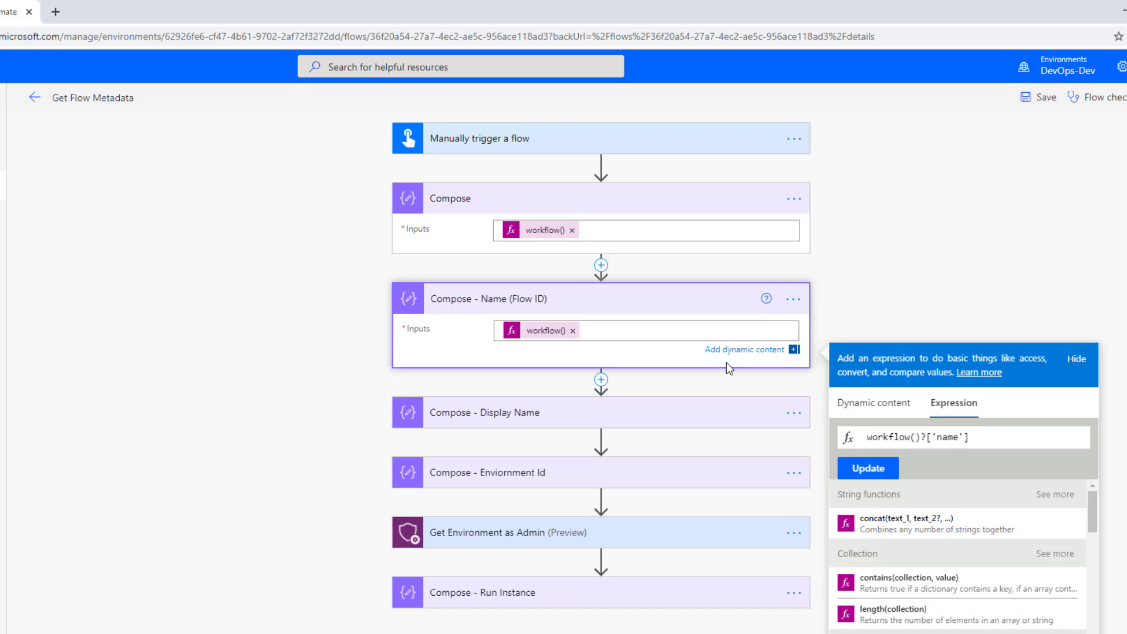
{"action": "left_click", "coordinate": [1018, 438]}
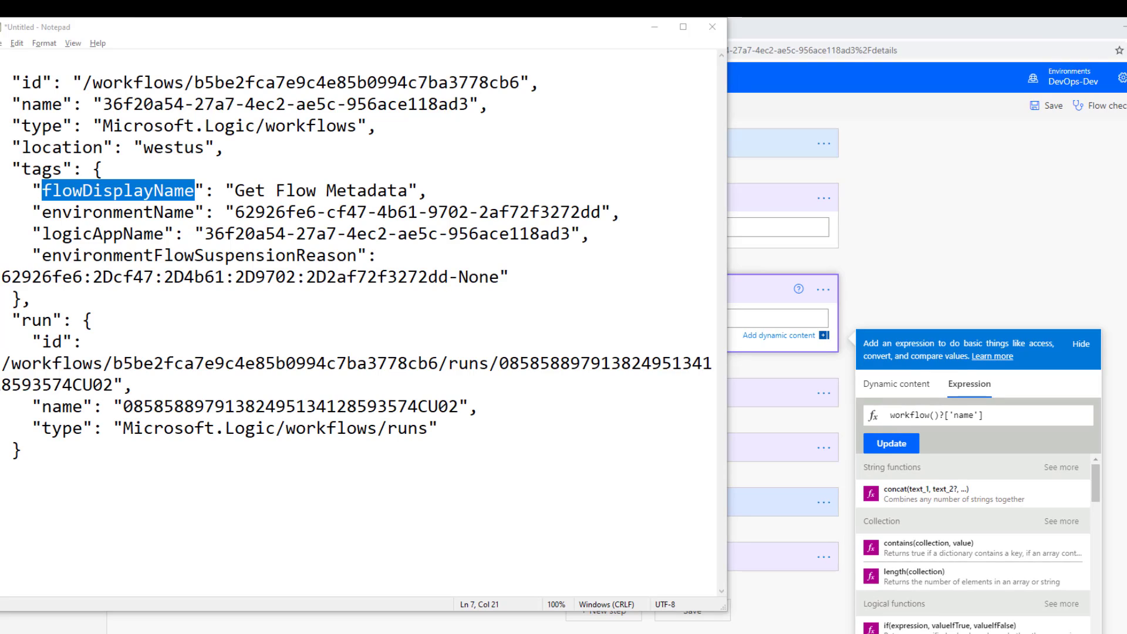
{"action": "left_click_drag", "start_coordinate": [405, 29], "coordinate": [519, 120]}
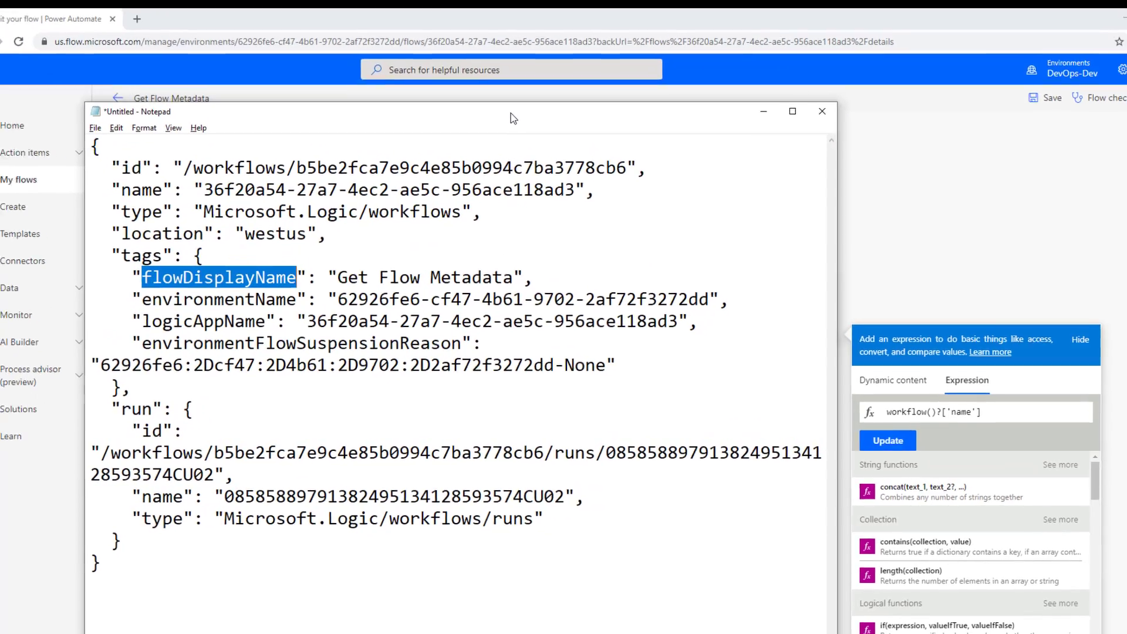
{"action": "left_click", "coordinate": [475, 386]}
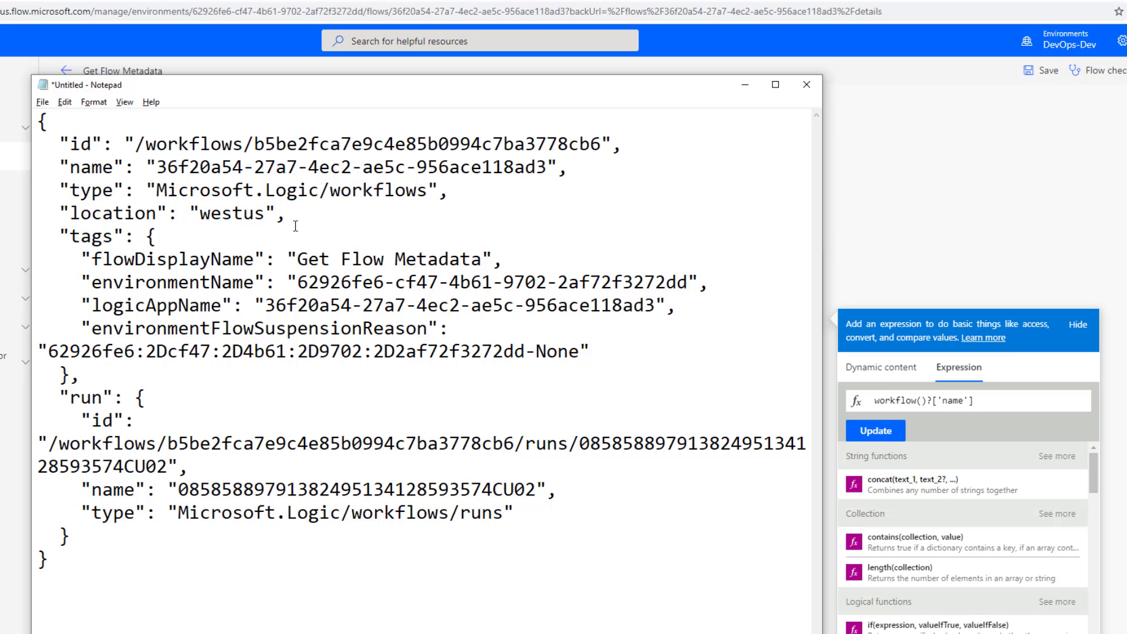
{"action": "left_click_drag", "start_coordinate": [157, 168], "coordinate": [548, 167]}
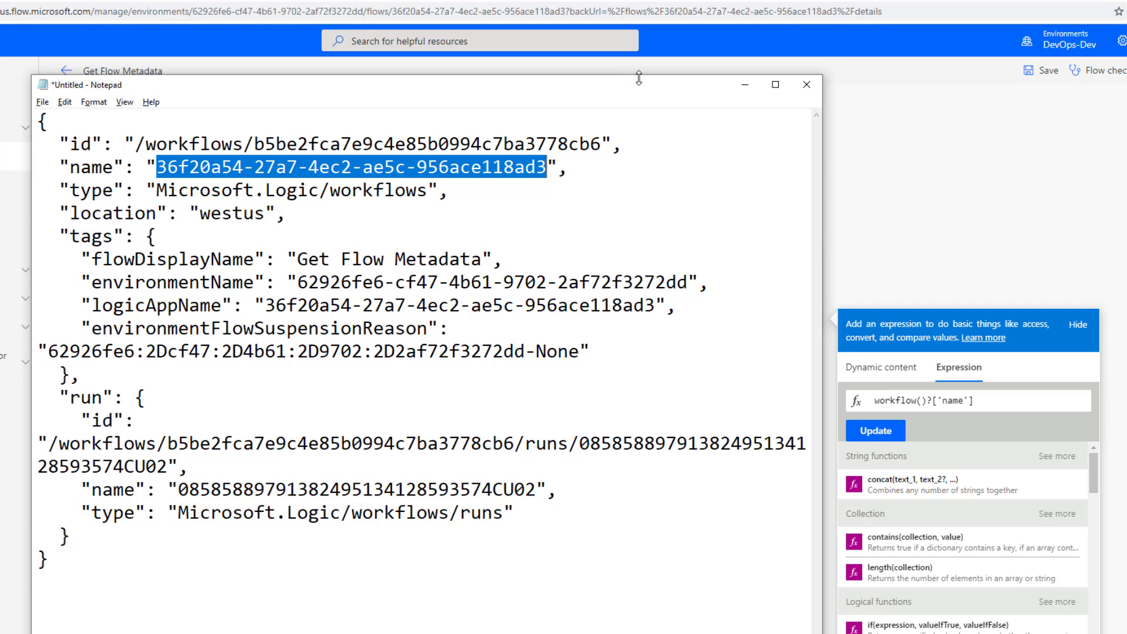
{"action": "left_click_drag", "start_coordinate": [639, 75], "coordinate": [604, 420]}
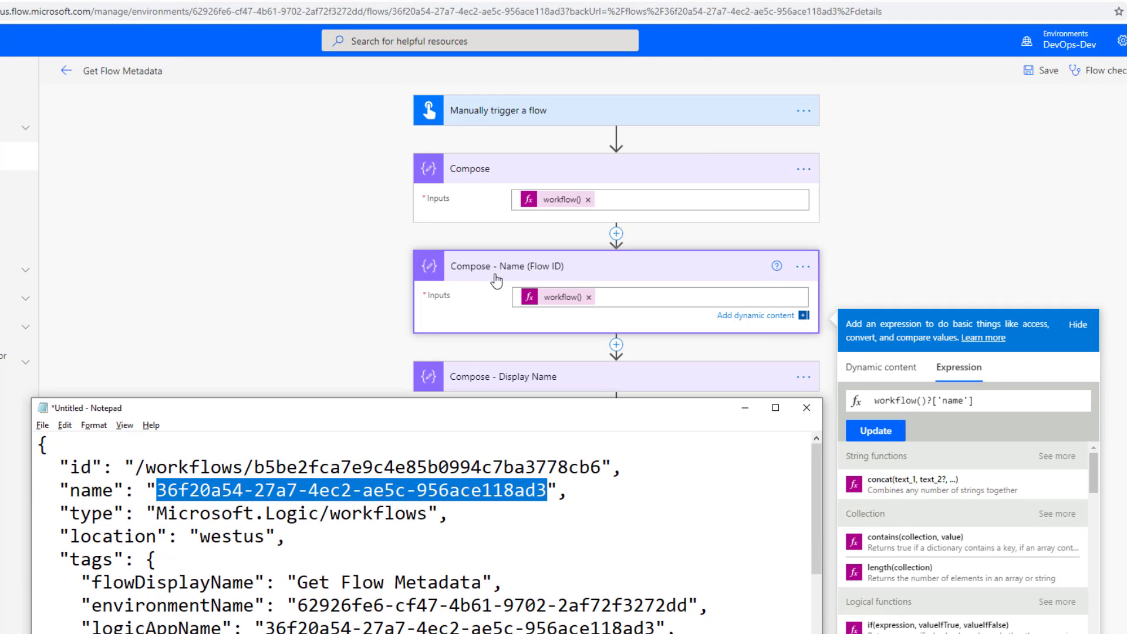
{"action": "left_click_drag", "start_coordinate": [506, 409], "coordinate": [403, 387]}
{"action": "left_click", "coordinate": [347, 257]}
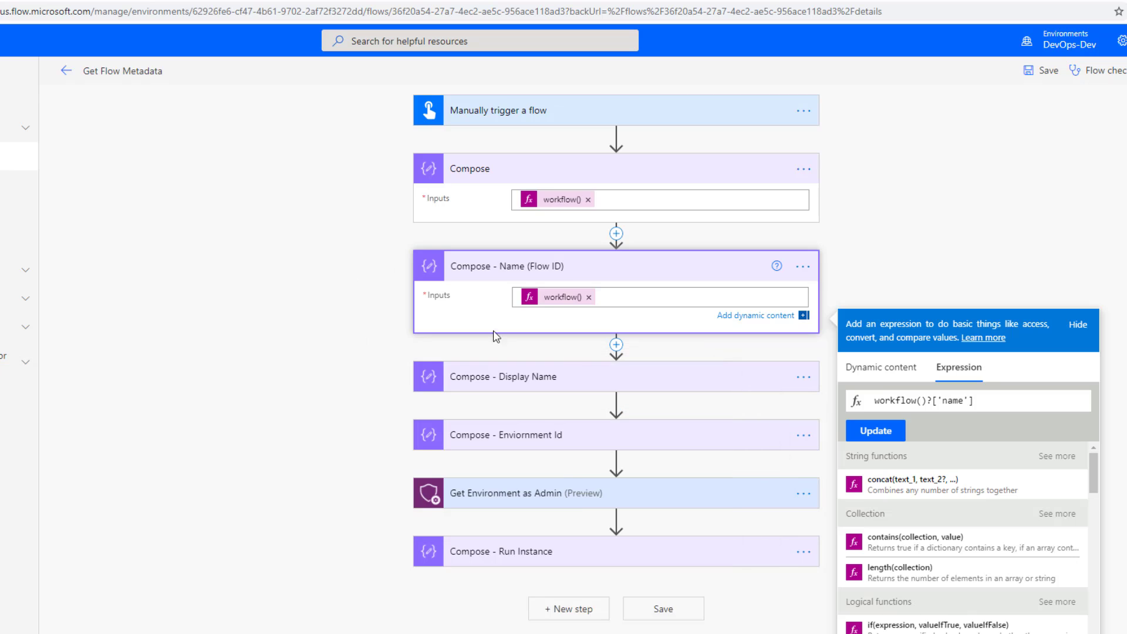
Step: Expand the Compose - Display Name action and open its Inputs expression for viewing
{"action": "left_click", "coordinate": [496, 336]}
{"action": "left_click", "coordinate": [533, 375]}
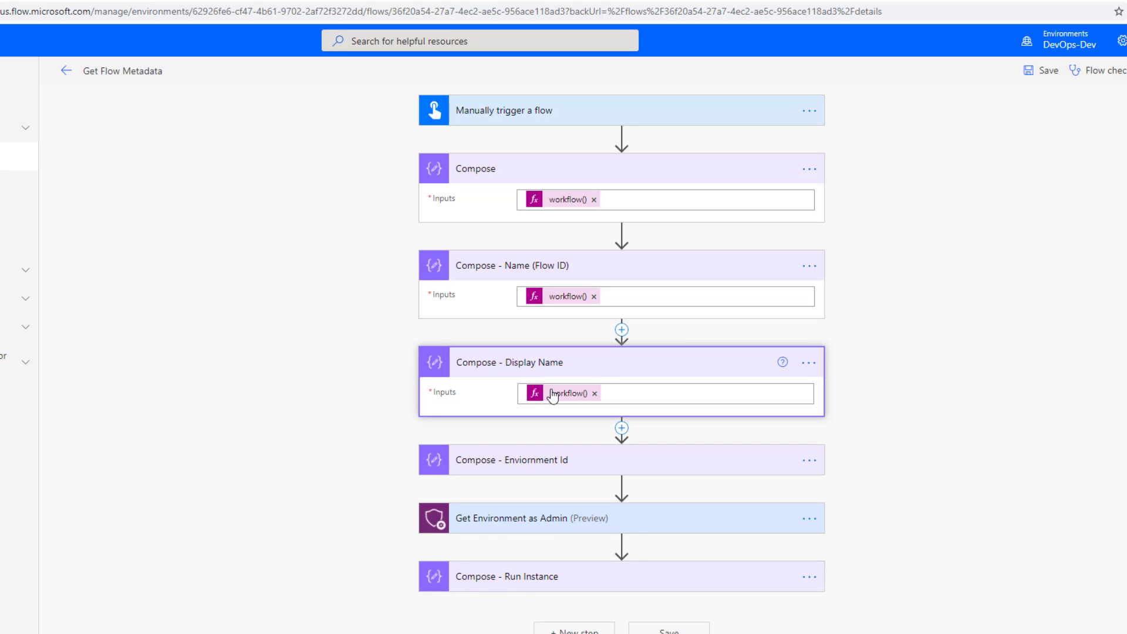
{"action": "left_click", "coordinate": [556, 393]}
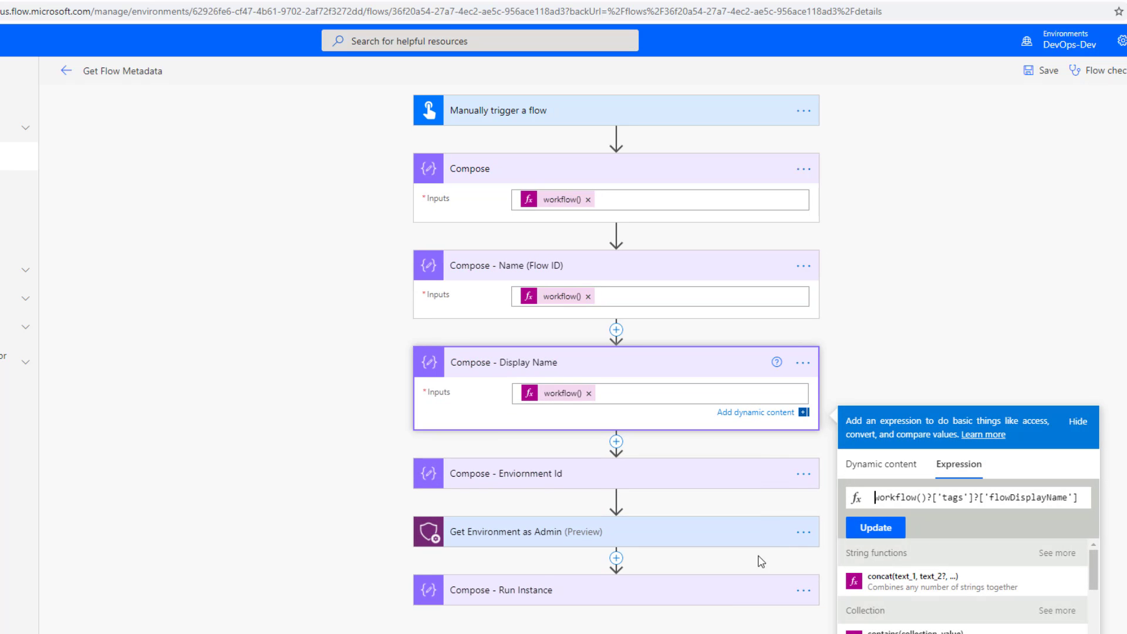
Step: Switch to the Notepad JSON and highlight the tags key and the flowDisplayName entry's value, then return to the flow
{"action": "key", "text": "alt+Tab"}
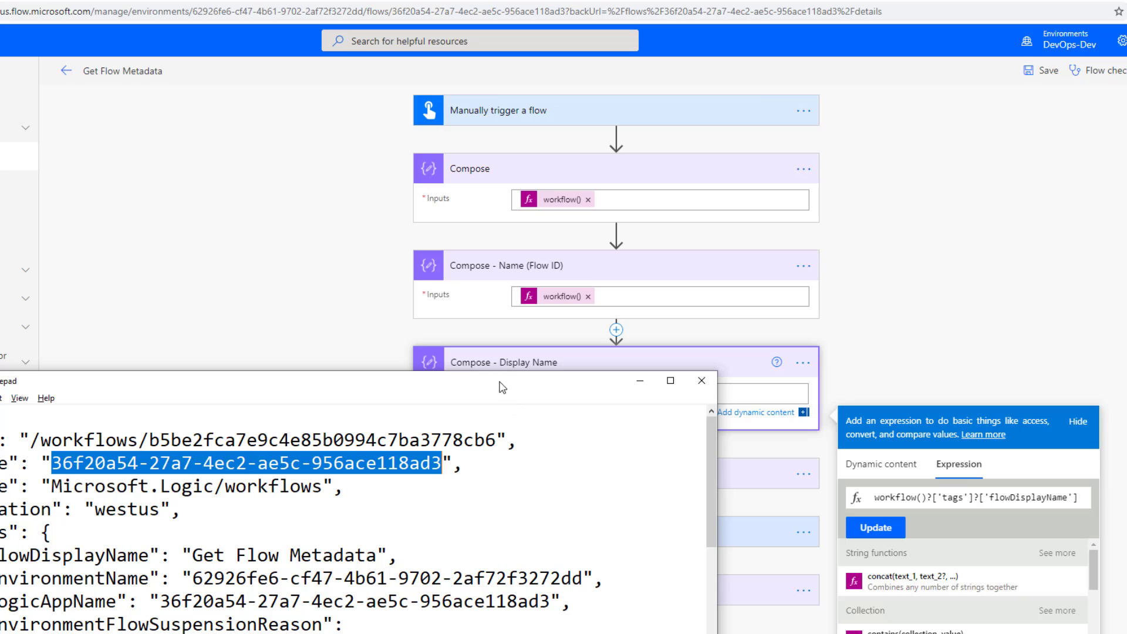
{"action": "left_click_drag", "start_coordinate": [500, 382], "coordinate": [602, 359]}
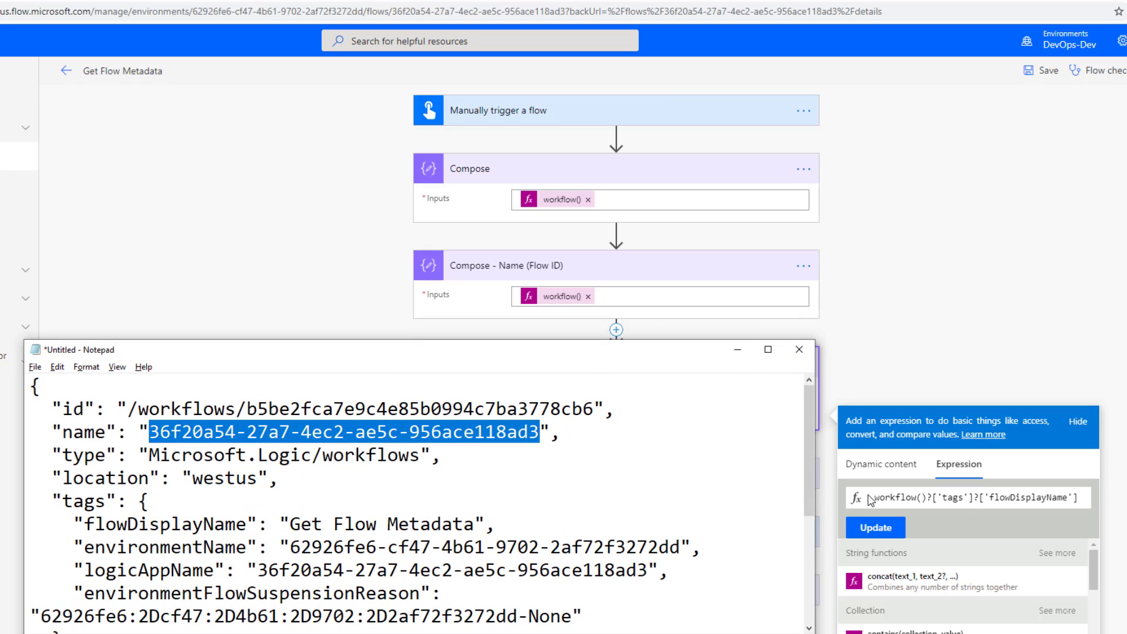
{"action": "scroll", "coordinate": [156, 489], "scroll_direction": "down", "scroll_amount": 1}
{"action": "double_click", "coordinate": [73, 431]}
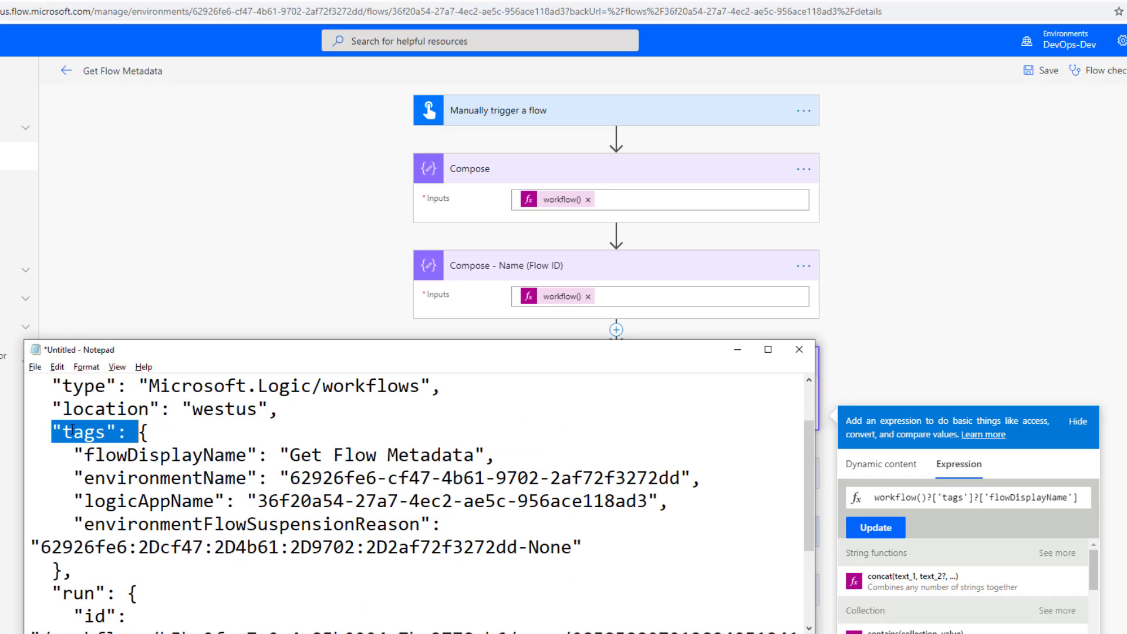
{"action": "left_click_drag", "start_coordinate": [62, 432], "coordinate": [105, 431]}
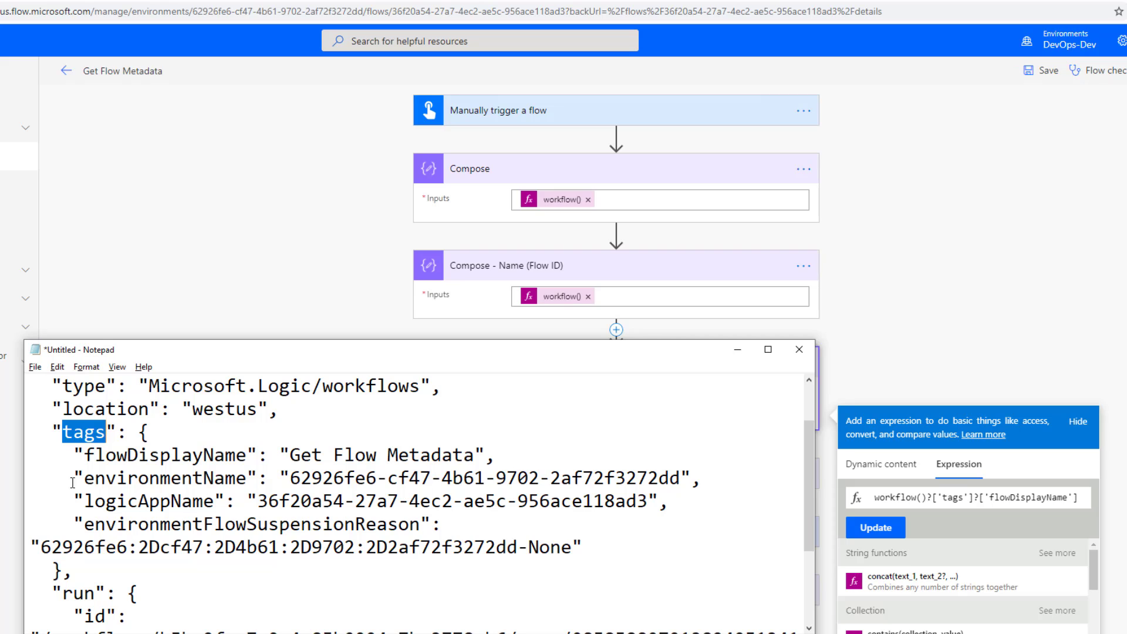
{"action": "left_click", "coordinate": [85, 455]}
{"action": "left_click_drag", "start_coordinate": [85, 455], "coordinate": [477, 454]}
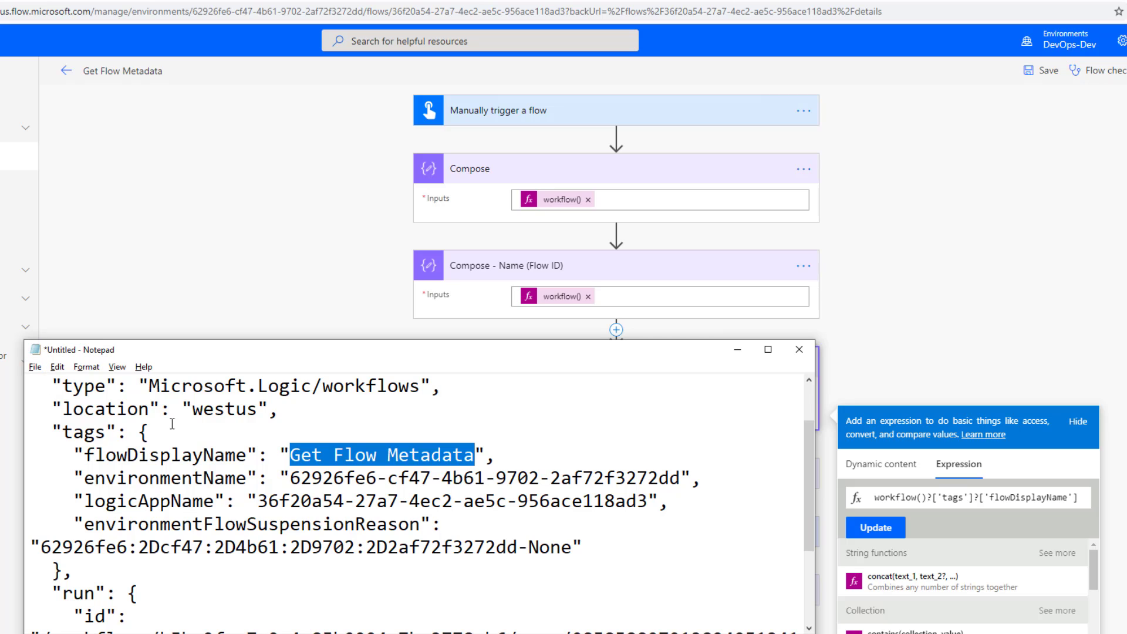
{"action": "scroll", "coordinate": [143, 487], "scroll_direction": "up", "scroll_amount": 1}
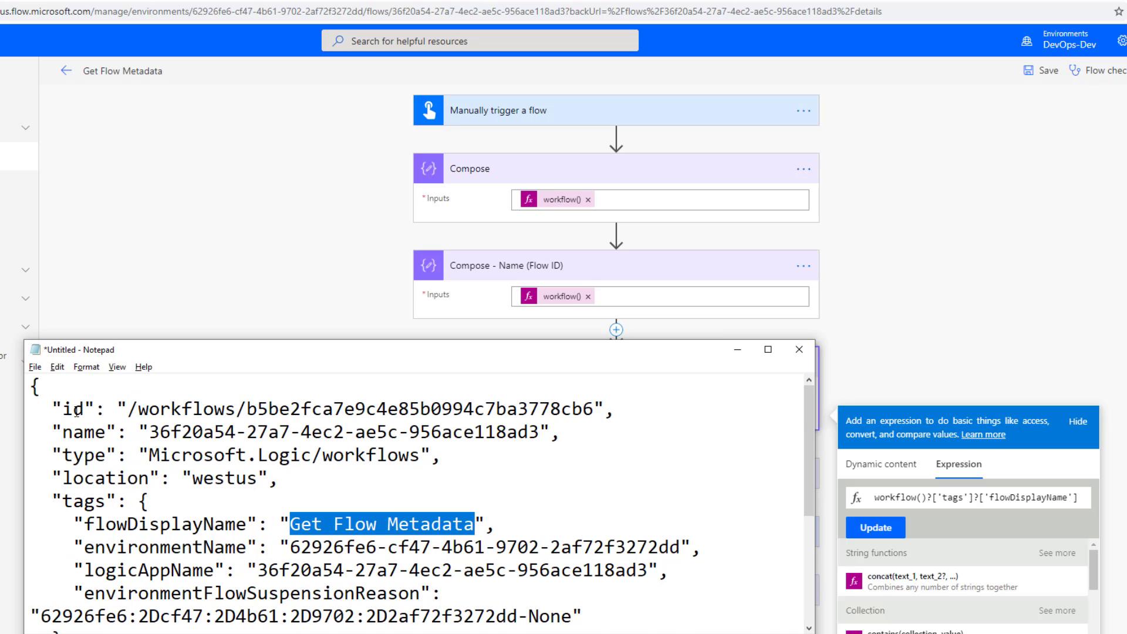
{"action": "scroll", "coordinate": [77, 448], "scroll_direction": "down", "scroll_amount": 1}
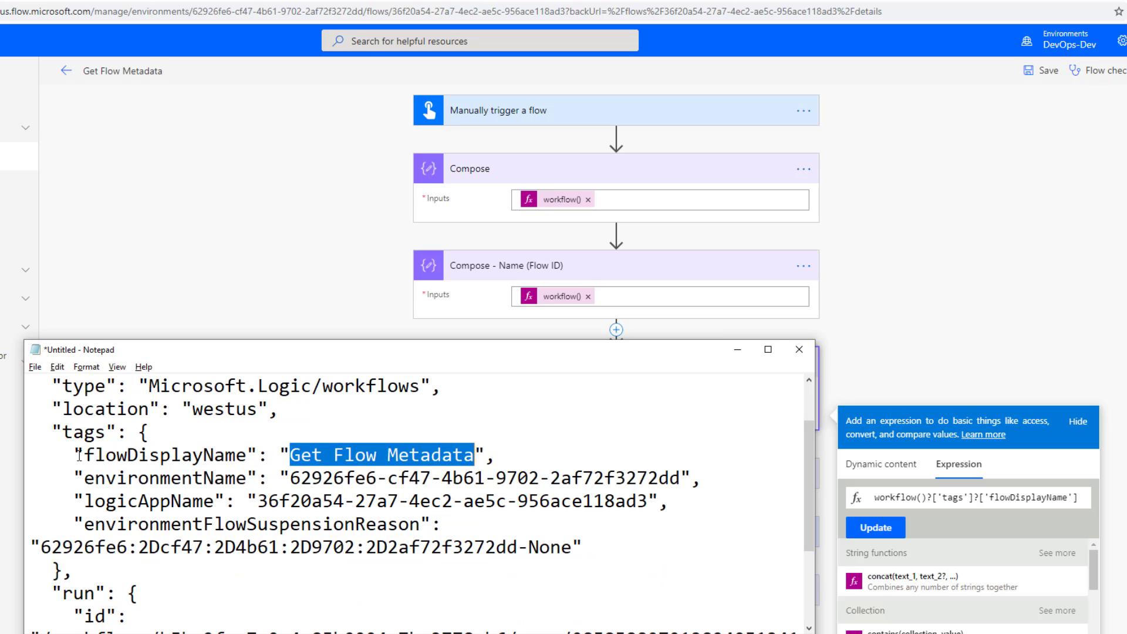
{"action": "left_click", "coordinate": [241, 234]}
Step: View the expression in Compose - Enviornment Id and highlight the environmentName key and its value in the Notepad JSON
{"action": "left_click", "coordinate": [530, 460]}
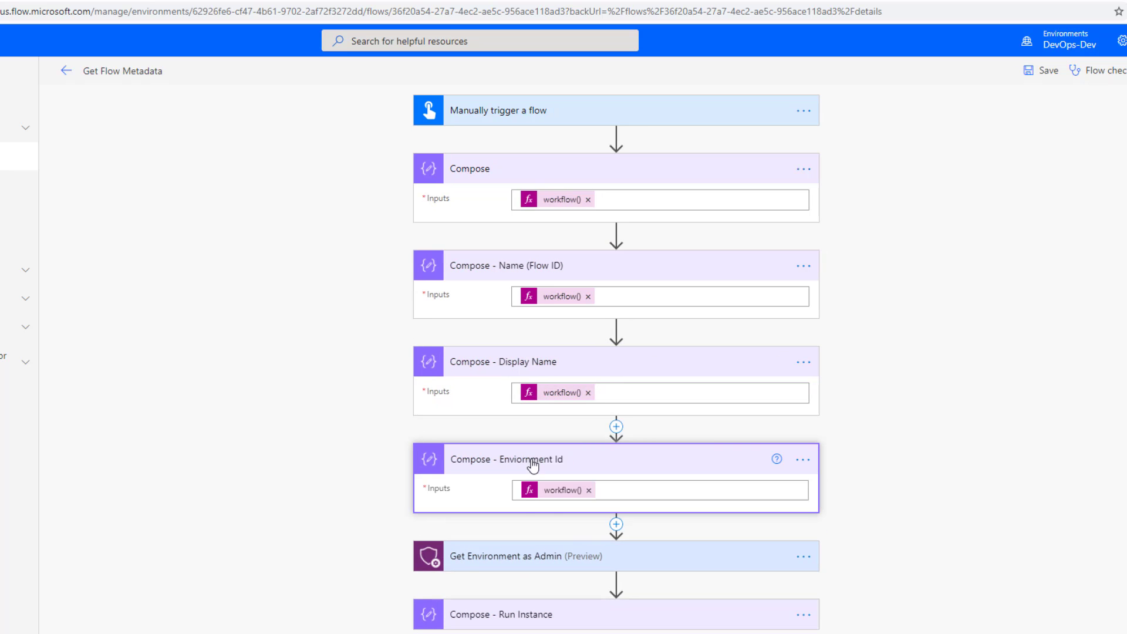
{"action": "left_click", "coordinate": [555, 490]}
{"action": "scroll", "coordinate": [991, 583], "scroll_direction": "down", "scroll_amount": 5}
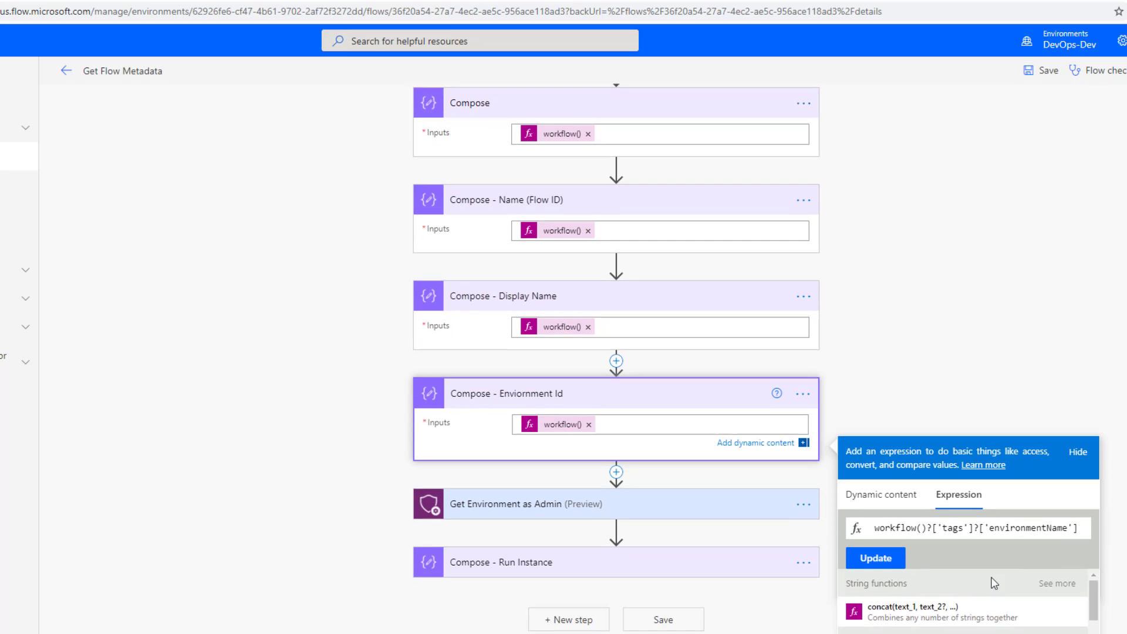
{"action": "key", "text": "alt+Tab"}
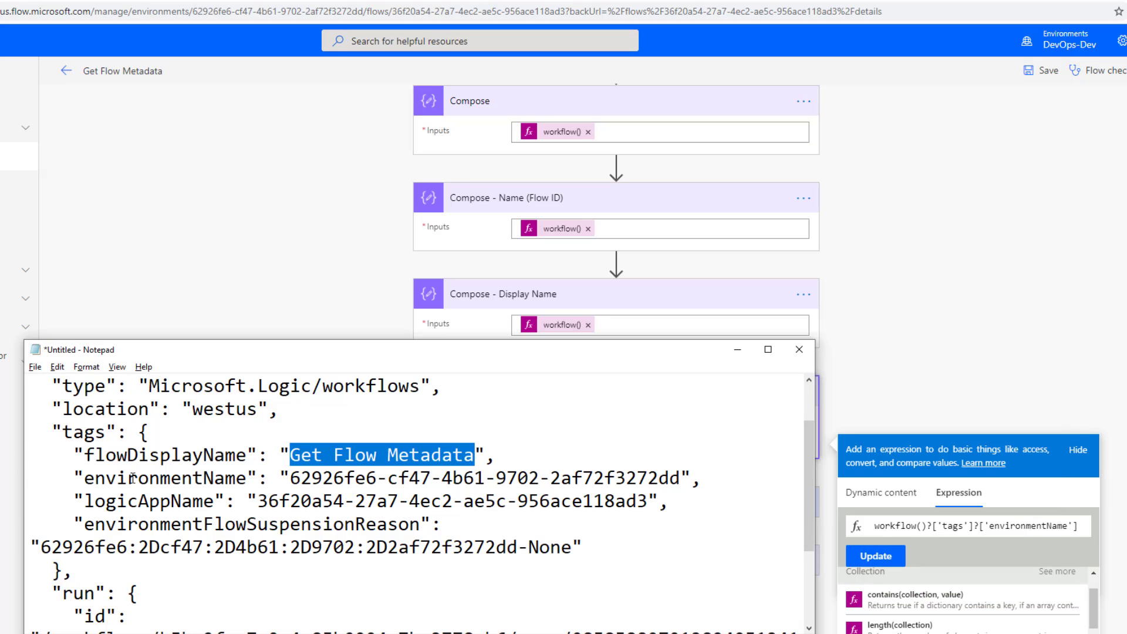
{"action": "left_click_drag", "start_coordinate": [73, 478], "coordinate": [280, 477]}
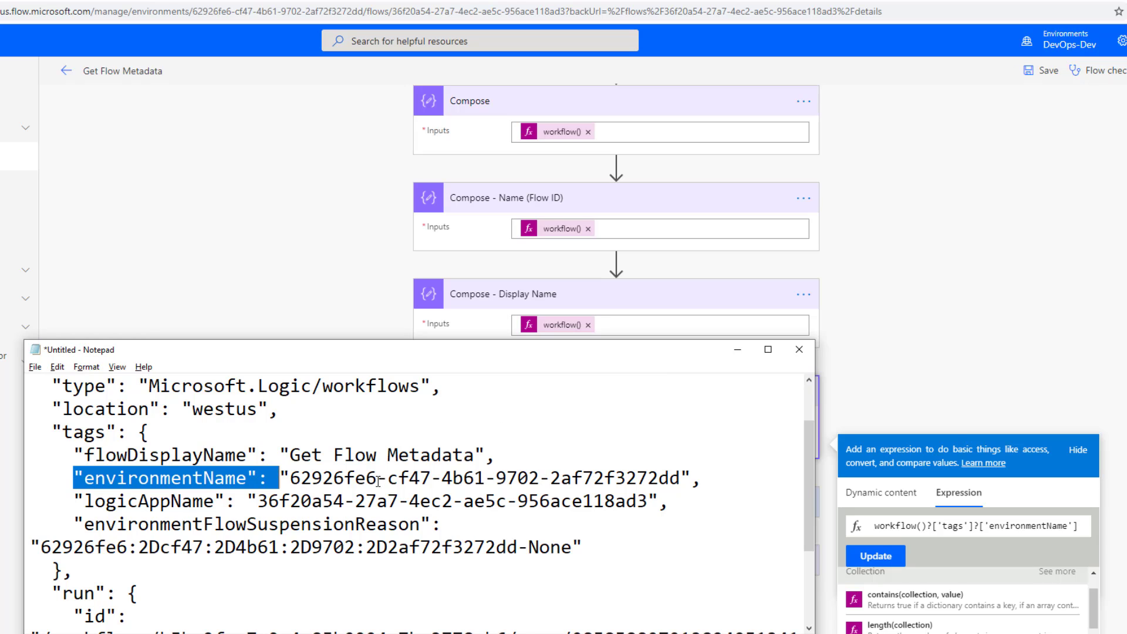
{"action": "left_click_drag", "start_coordinate": [290, 477], "coordinate": [682, 473]}
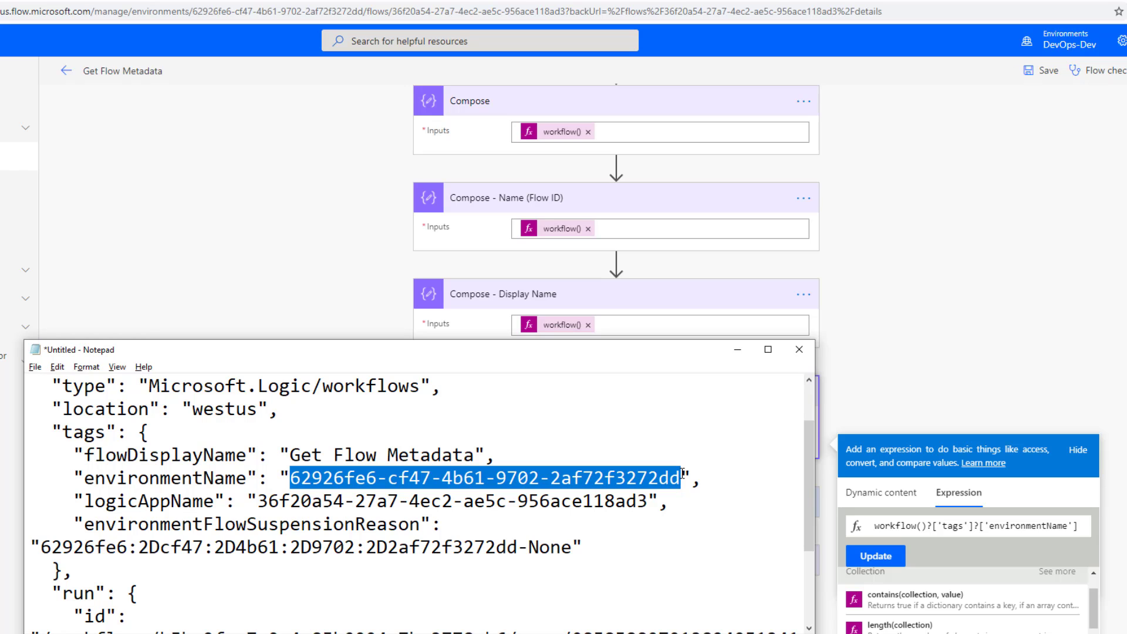
{"action": "left_click", "coordinate": [955, 296]}
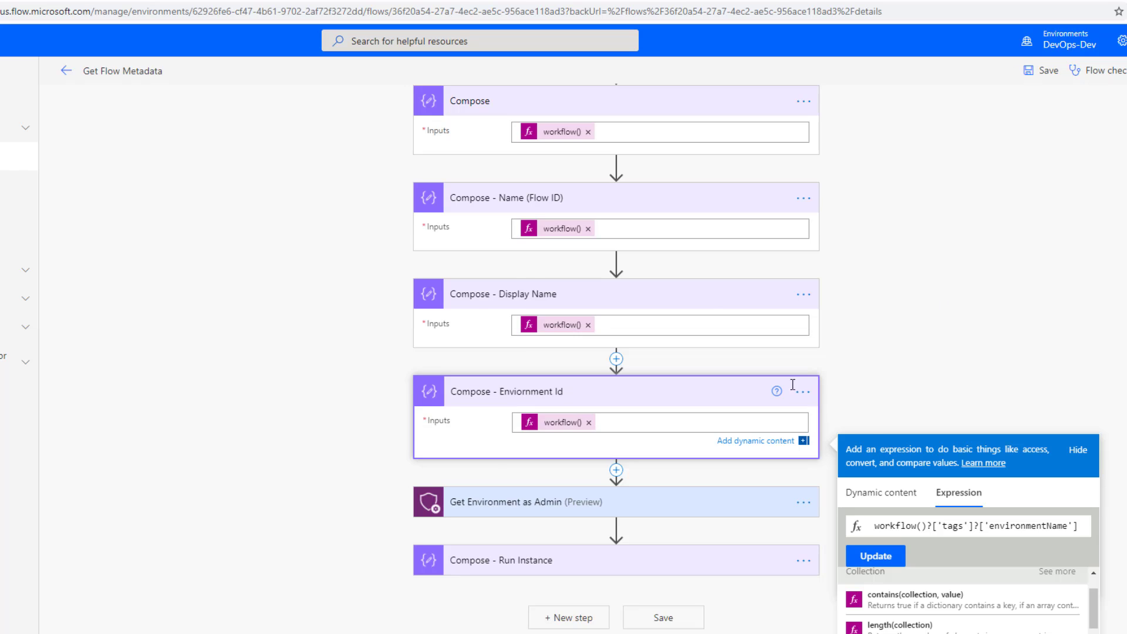
Step: Expand the Get Environment as Admin and Compose - Run Instance actions to show their inputs
{"action": "left_click", "coordinate": [431, 543]}
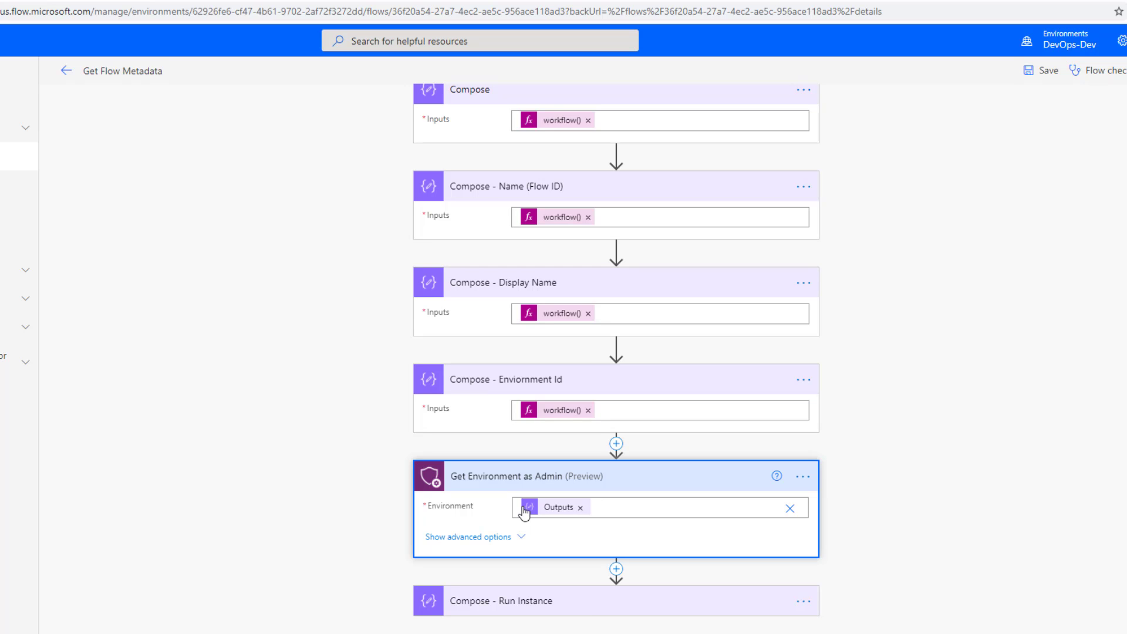
{"action": "left_click", "coordinate": [590, 611]}
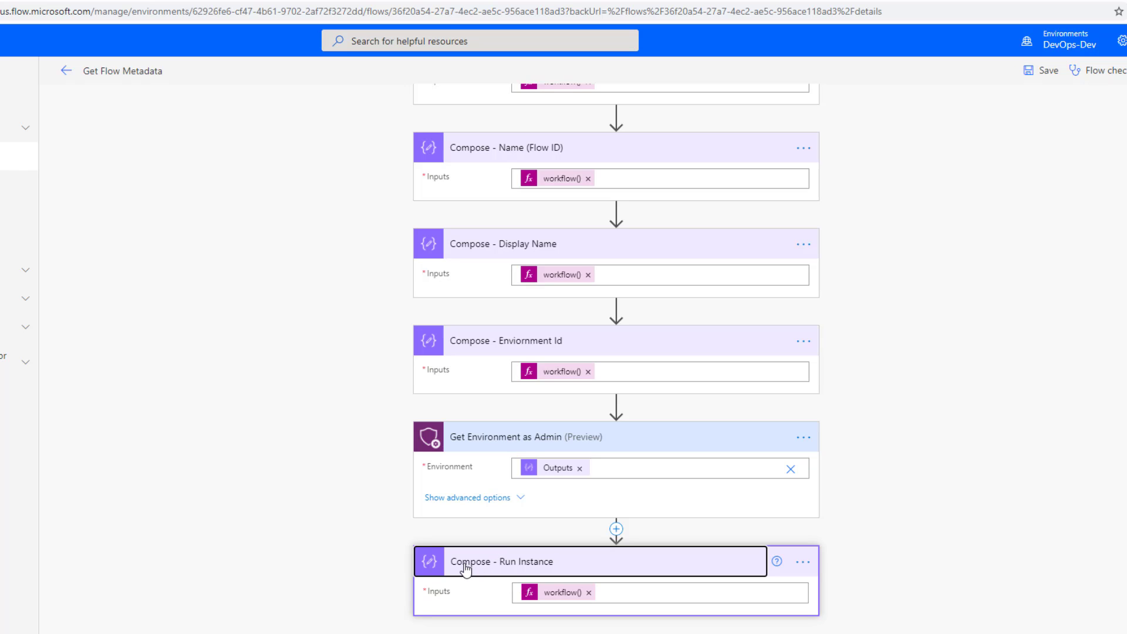
Step: View the expression in Compose - Run Instance and highlight the whole run object in the Notepad JSON
{"action": "left_click", "coordinate": [562, 592]}
{"action": "key", "text": "alt+Tab"}
{"action": "scroll", "coordinate": [375, 535], "scroll_direction": "down", "scroll_amount": 2}
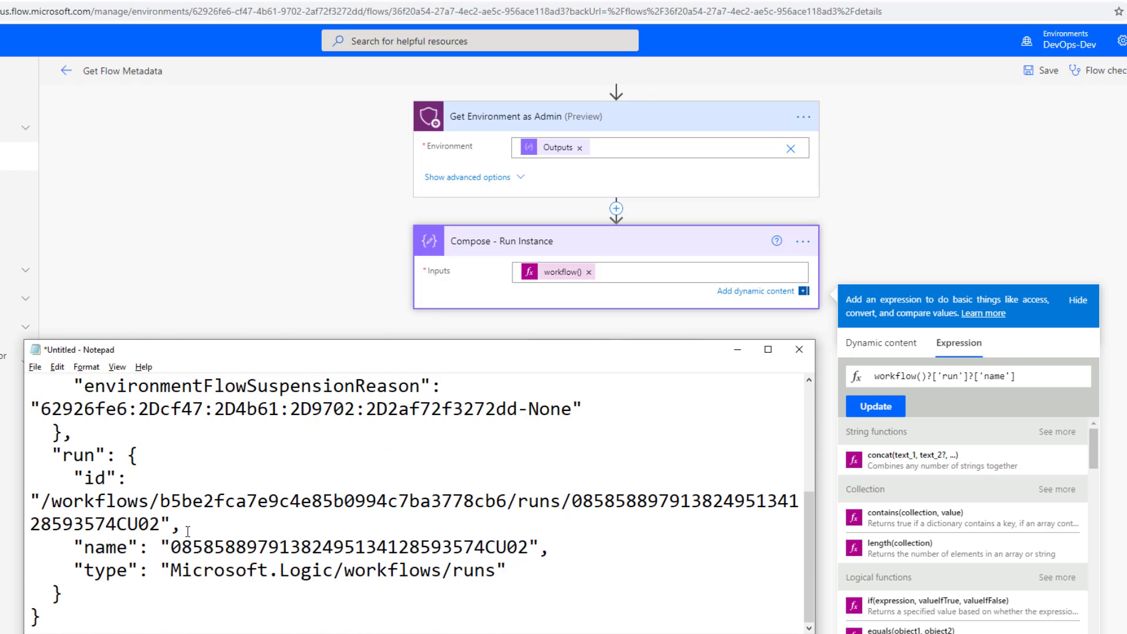
{"action": "left_click", "coordinate": [105, 455]}
{"action": "scroll", "coordinate": [84, 494], "scroll_direction": "up", "scroll_amount": 2}
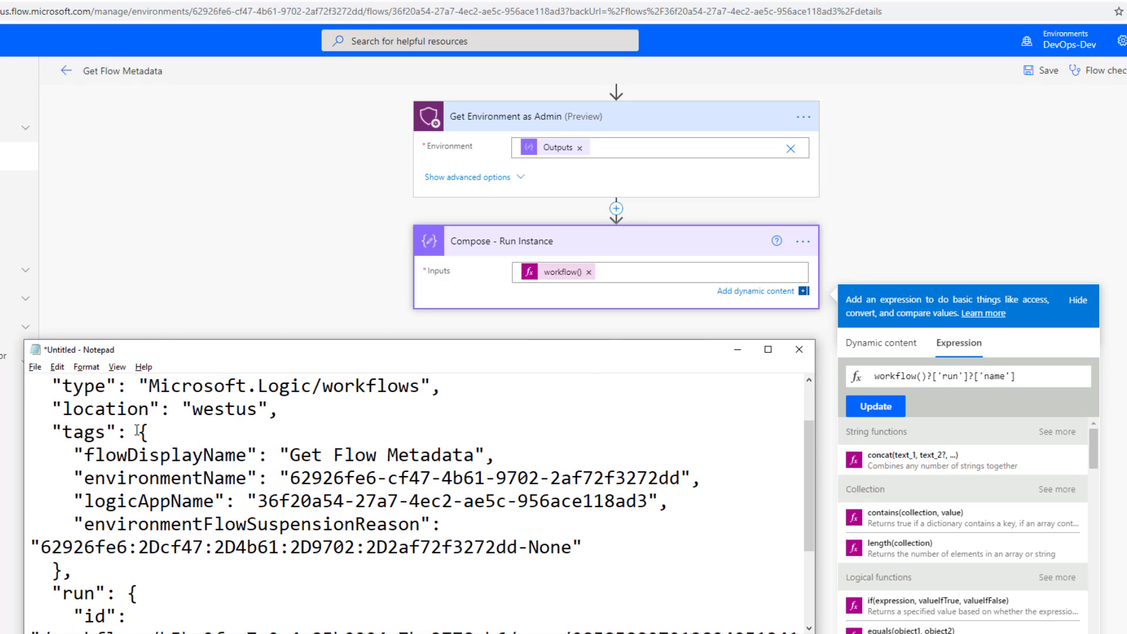
{"action": "left_click_drag", "start_coordinate": [73, 569], "coordinate": [188, 595]}
{"action": "scroll", "coordinate": [80, 498], "scroll_direction": "down", "scroll_amount": 2}
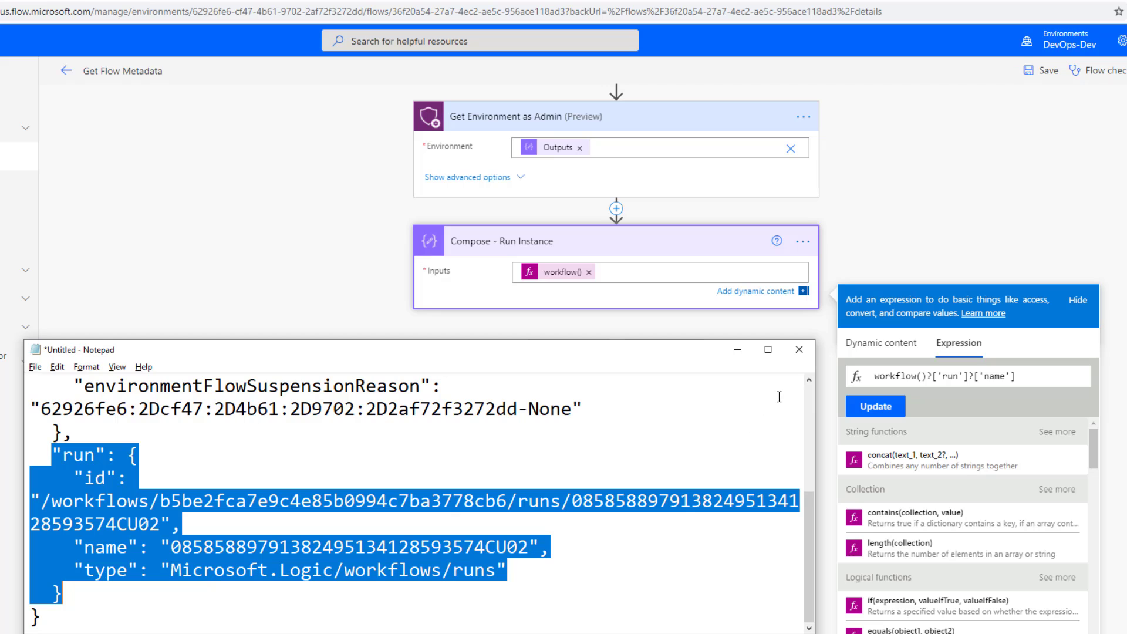
Step: Highlight the name value inside the run object, including its first two and last two digits
{"action": "left_click", "coordinate": [152, 574]}
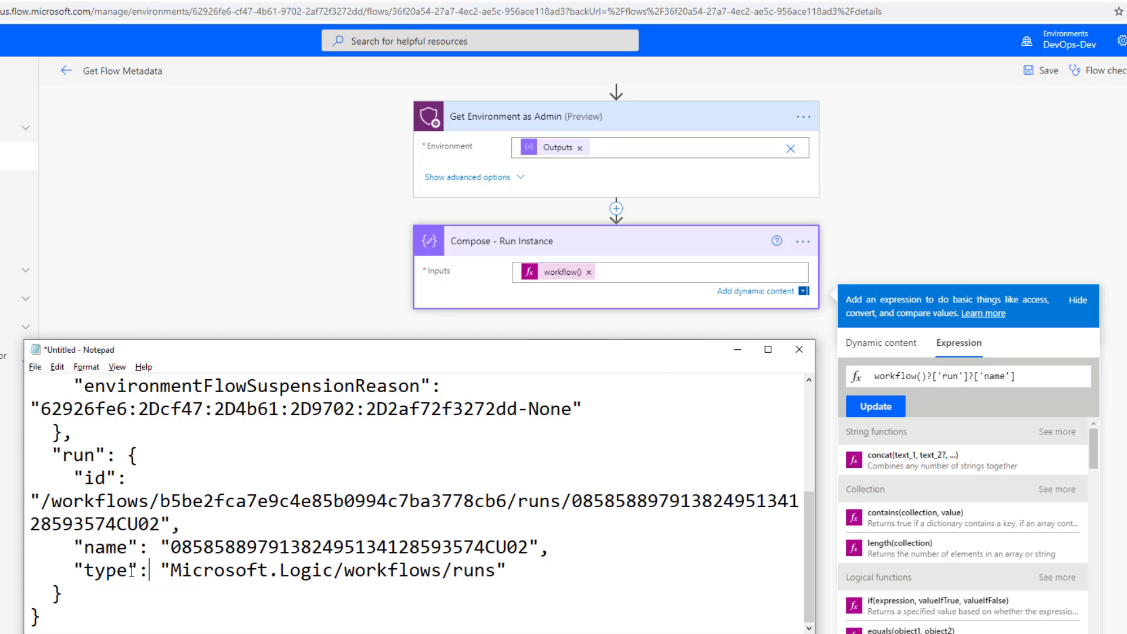
{"action": "left_click_drag", "start_coordinate": [169, 543], "coordinate": [529, 546]}
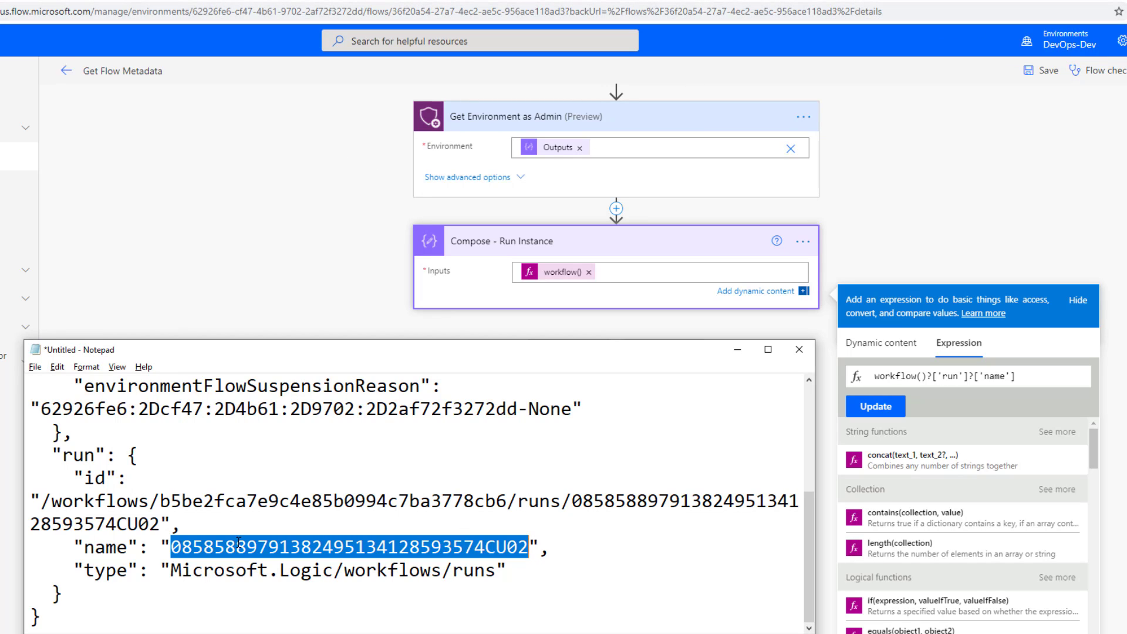
{"action": "left_click_drag", "start_coordinate": [194, 548], "coordinate": [175, 548]}
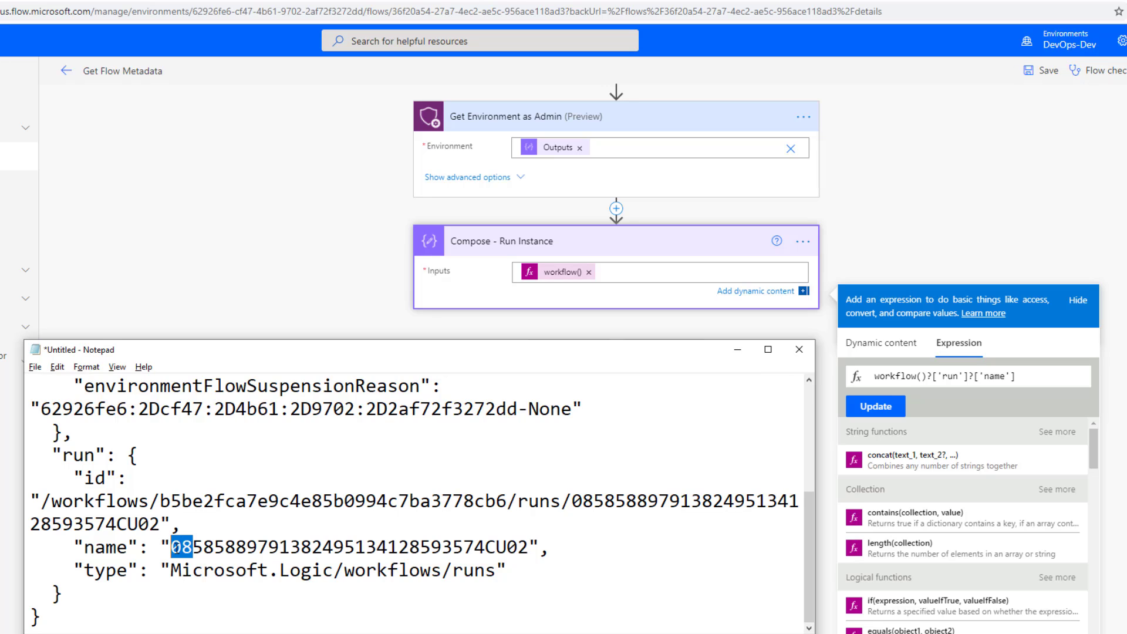
{"action": "left_click_drag", "start_coordinate": [506, 547], "coordinate": [529, 547]}
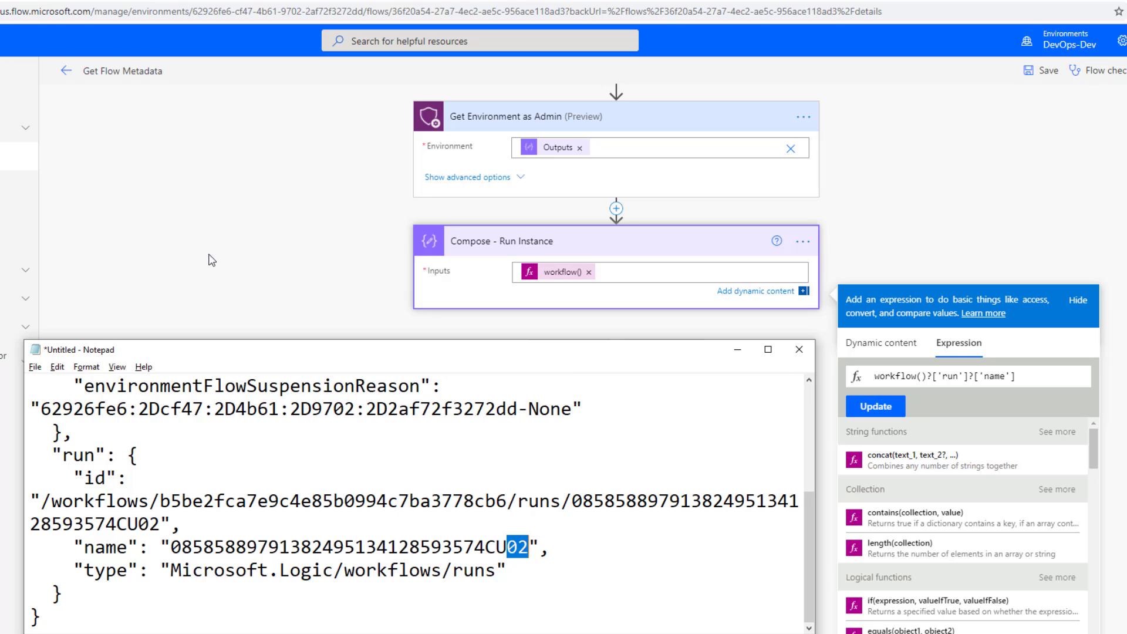
Step: Open the Feb 6, 09:59 AM run from the flow's run history and place the Notepad JSON over it for comparison
{"action": "left_click", "coordinate": [68, 74]}
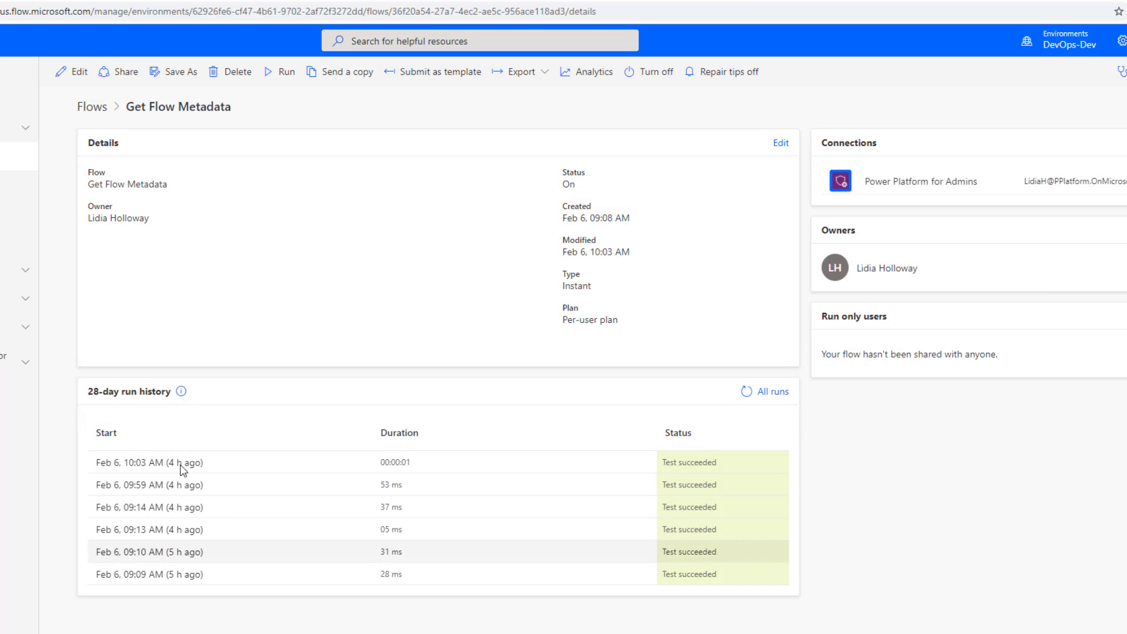
{"action": "left_click", "coordinate": [170, 486]}
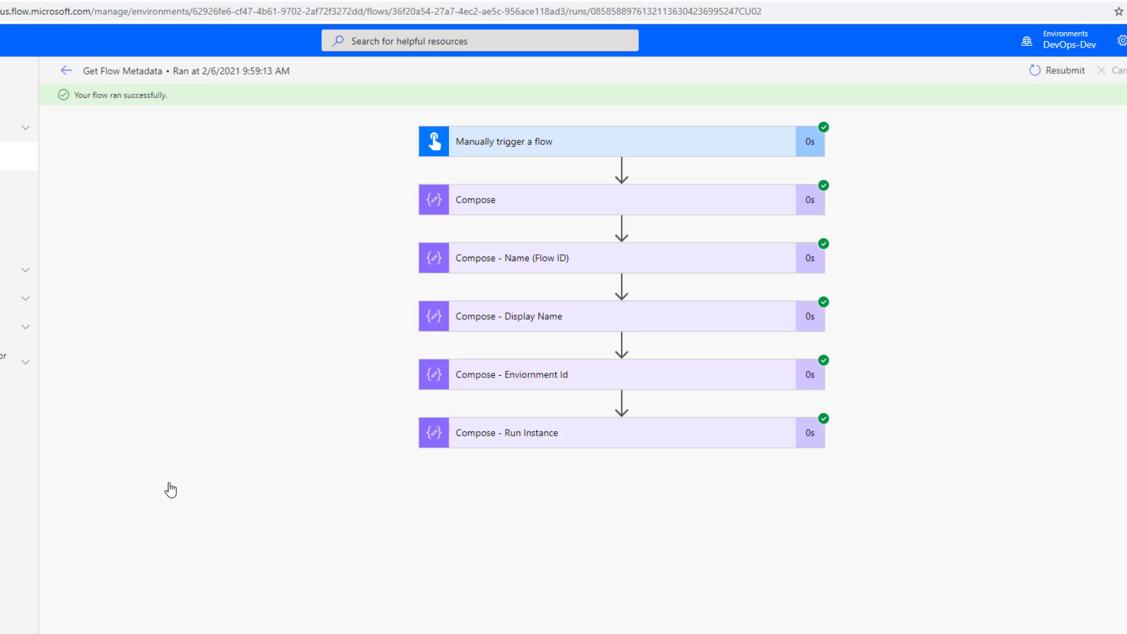
{"action": "left_click", "coordinate": [544, 562]}
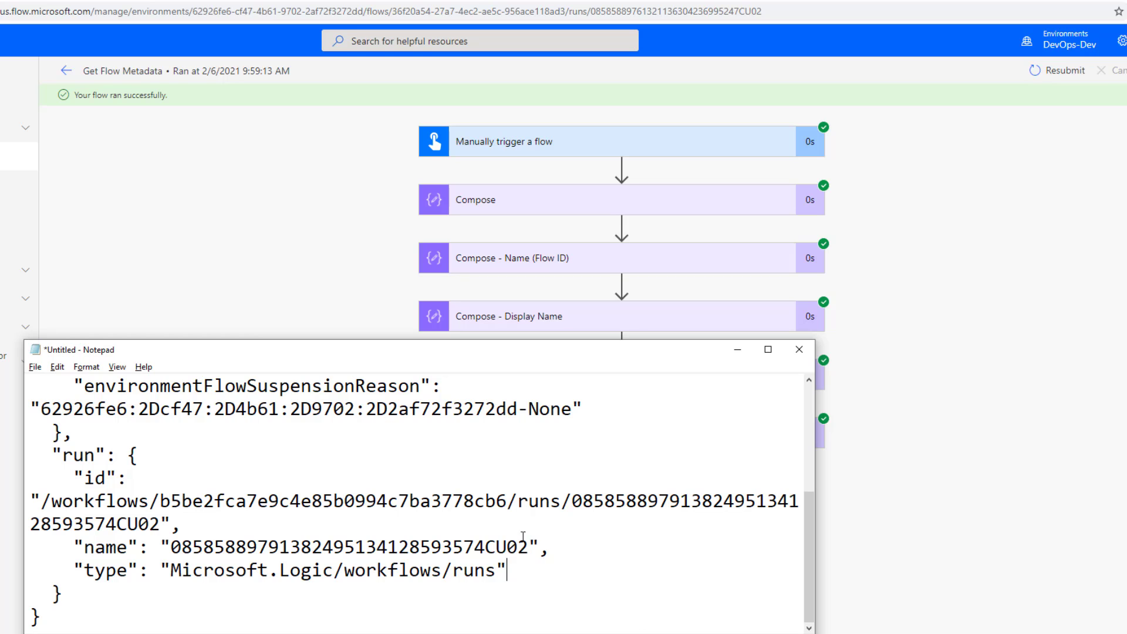
{"action": "left_click_drag", "start_coordinate": [452, 354], "coordinate": [577, 138]}
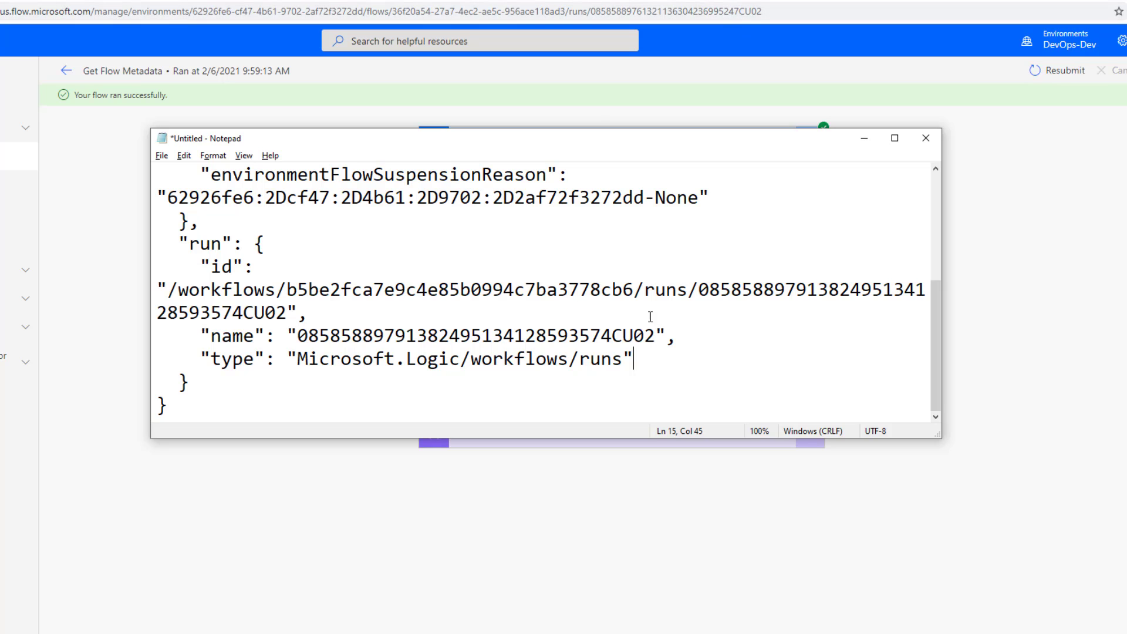
Step: Highlight the run ID at the end of the 9:59 AM run's web address
{"action": "left_click_drag", "start_coordinate": [770, 11], "coordinate": [590, 11]}
{"action": "left_click", "coordinate": [981, 299]}
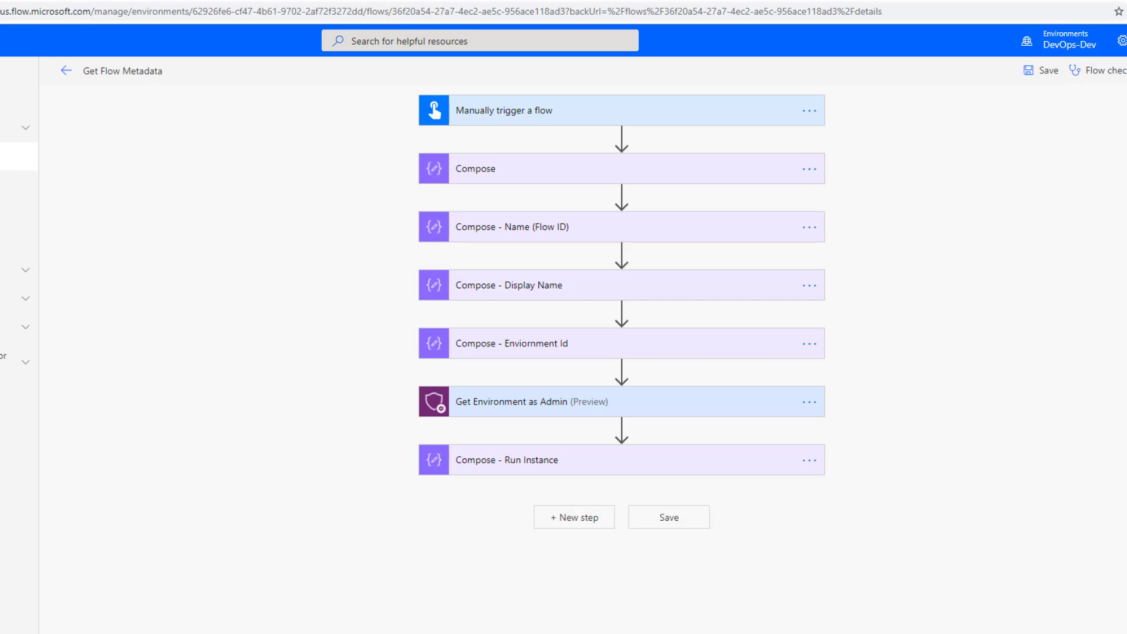
Step: Start a test run of the Get Flow Metadata flow
{"action": "left_click", "coordinate": [1021, 110]}
{"action": "left_click", "coordinate": [1054, 602]}
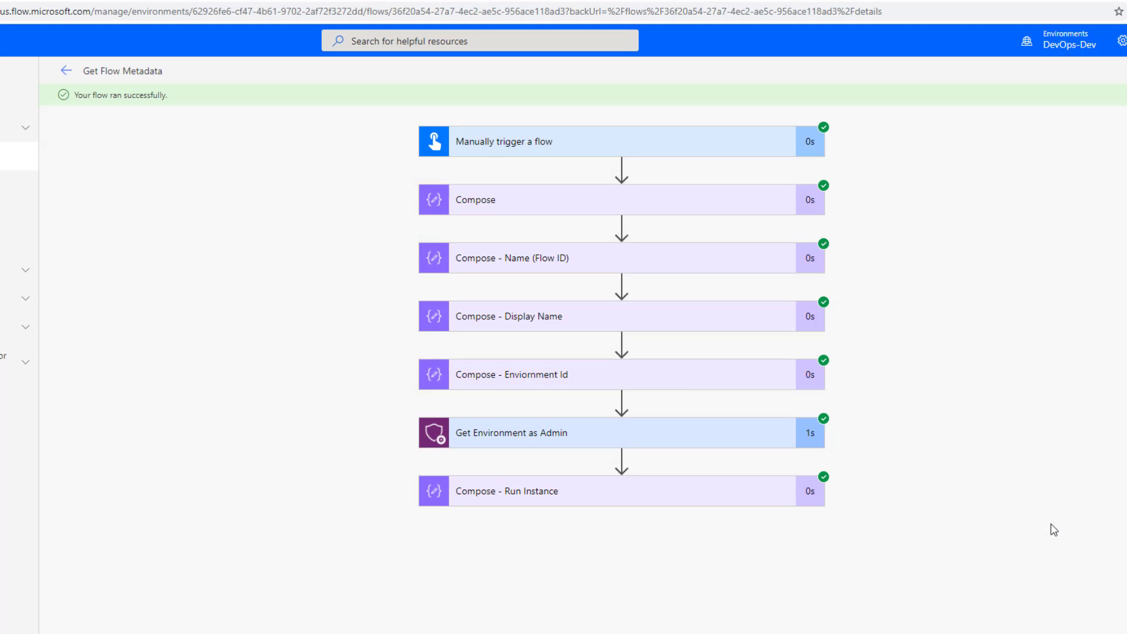
Step: Expand the Compose action in the test run, look through its metadata output including the run object, and collapse it
{"action": "left_click", "coordinate": [689, 205]}
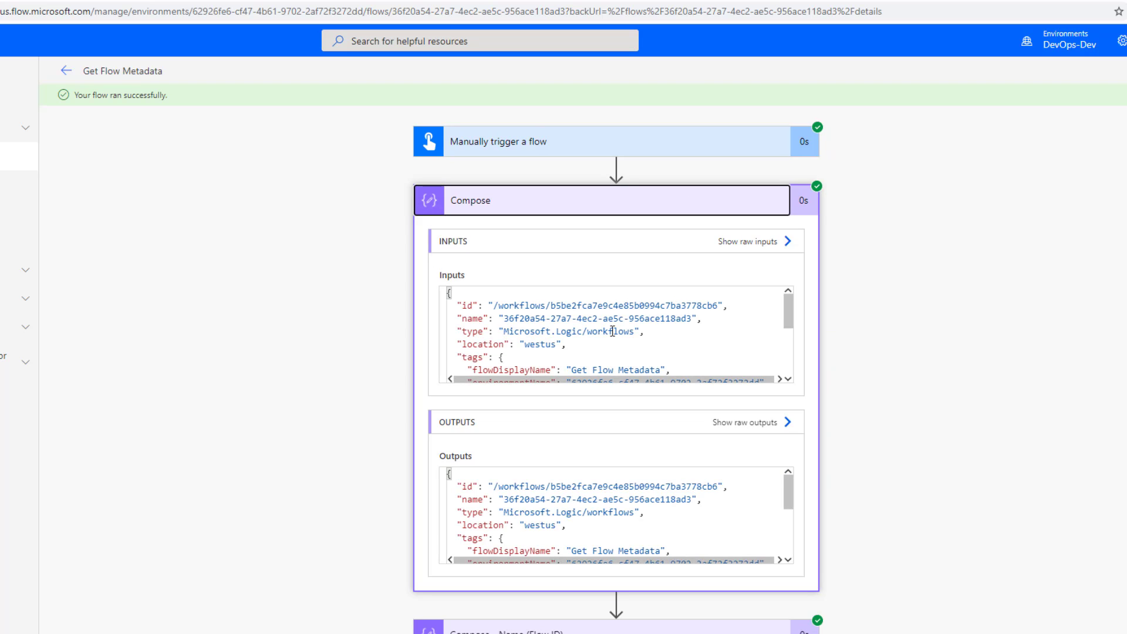
{"action": "scroll", "coordinate": [579, 496], "scroll_direction": "down", "scroll_amount": 5}
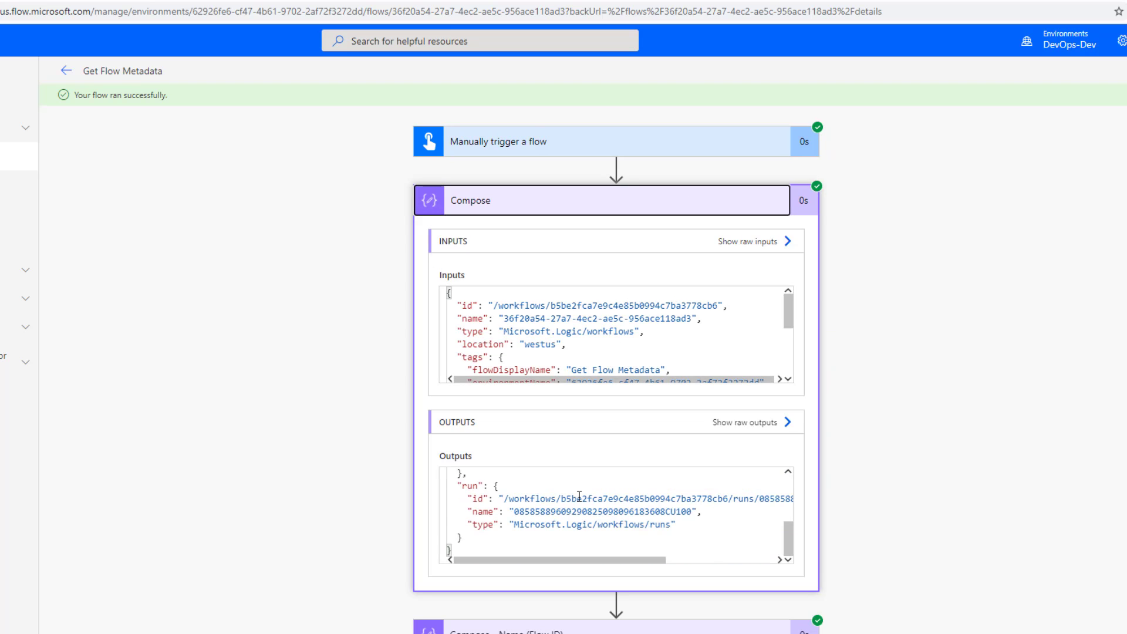
{"action": "scroll", "coordinate": [564, 498], "scroll_direction": "up", "scroll_amount": 5}
{"action": "scroll", "coordinate": [552, 499], "scroll_direction": "down", "scroll_amount": 3}
{"action": "scroll", "coordinate": [528, 496], "scroll_direction": "up", "scroll_amount": 3}
{"action": "scroll", "coordinate": [531, 508], "scroll_direction": "down", "scroll_amount": 2}
{"action": "left_click", "coordinate": [574, 214]}
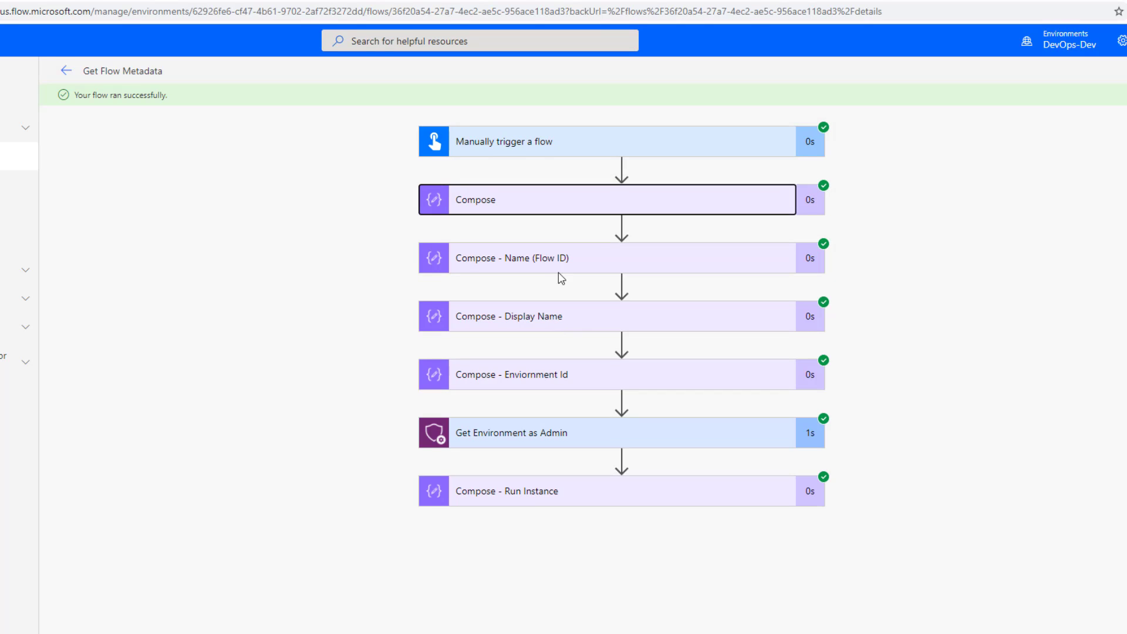
Step: Expand Compose - Name (Flow ID) and highlight its output value for comparison with the flow ID in the web address
{"action": "left_click", "coordinate": [549, 259]}
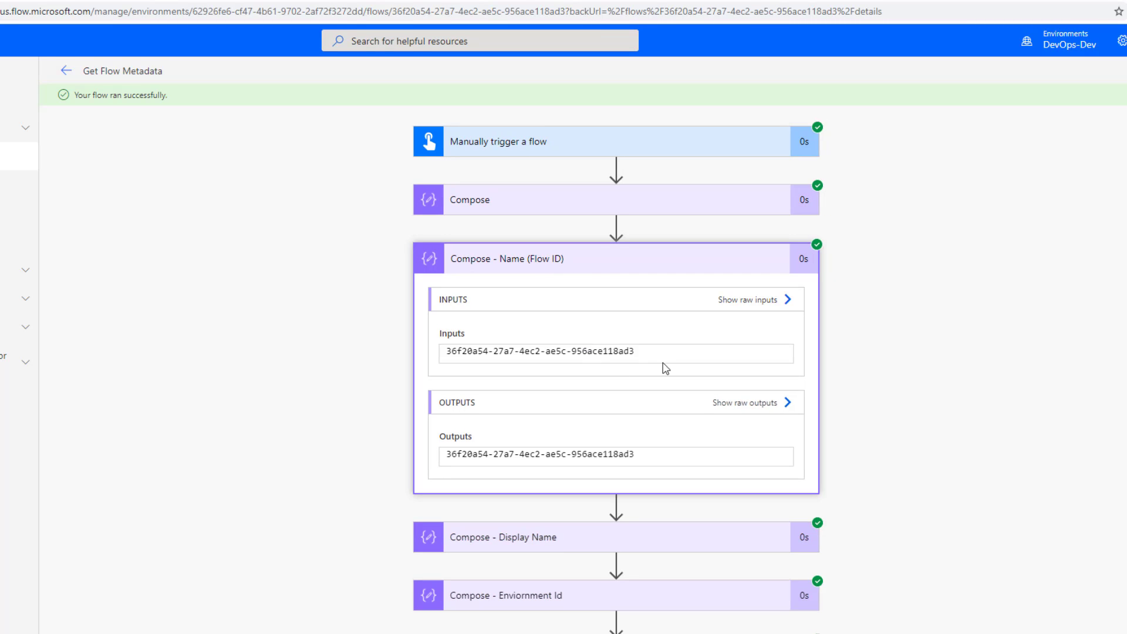
{"action": "left_click", "coordinate": [648, 461]}
{"action": "left_click_drag", "start_coordinate": [574, 463], "coordinate": [445, 463]}
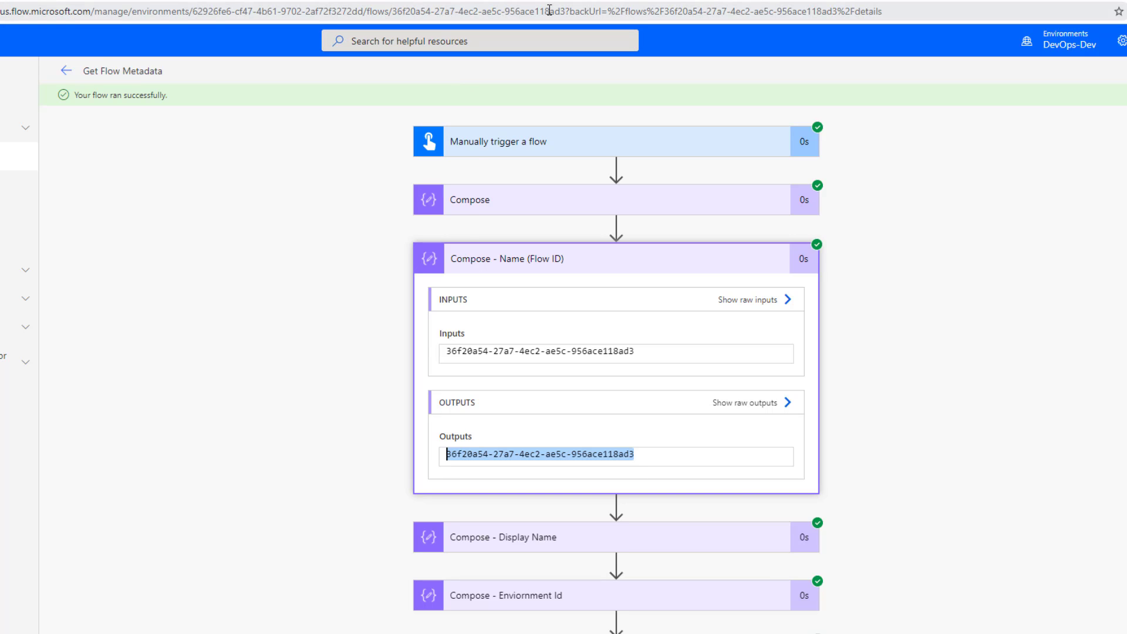
{"action": "left_click", "coordinate": [342, 375]}
Step: Expand Compose - Display Name and highlight the flow name in its inputs
{"action": "left_click", "coordinate": [467, 543]}
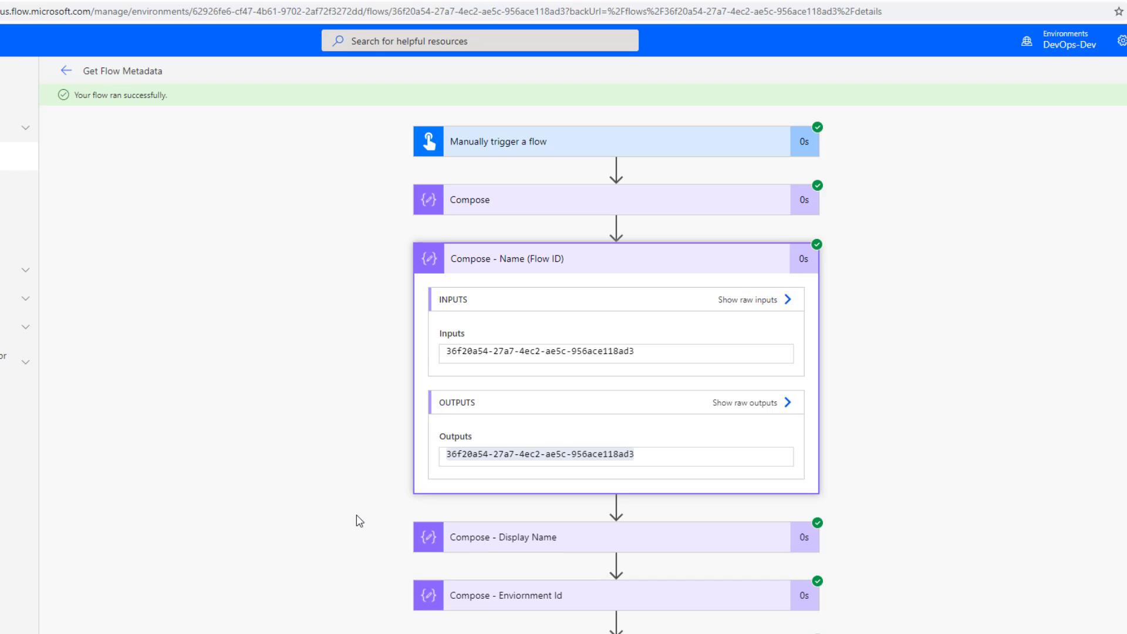
{"action": "left_click_drag", "start_coordinate": [539, 425], "coordinate": [437, 429]}
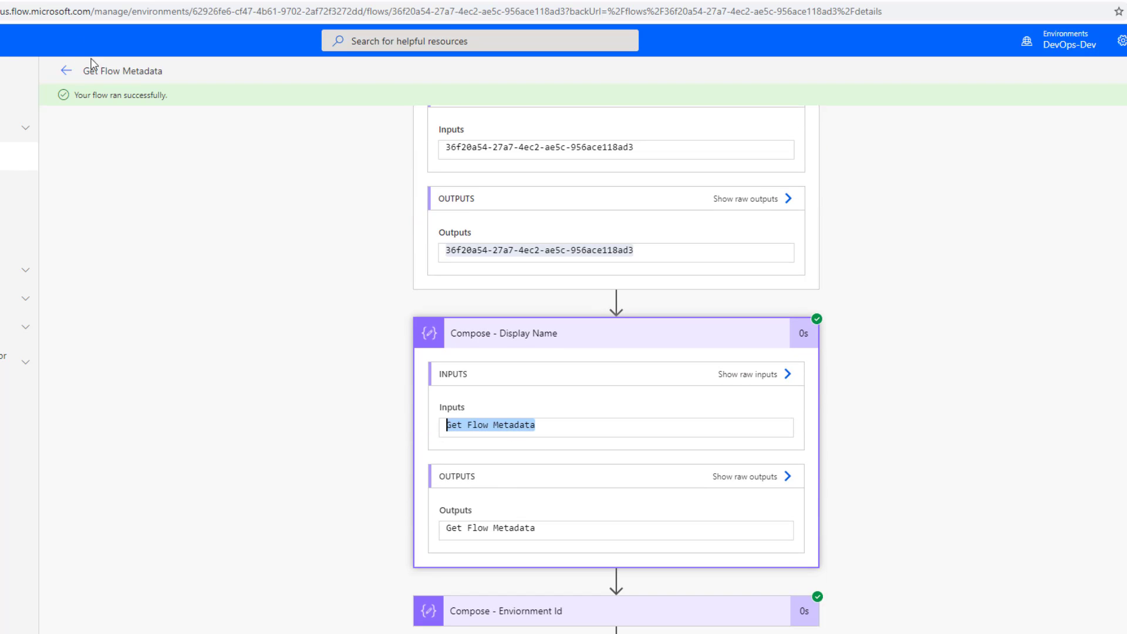
Step: Expand Compose - Enviornment Id and Get Environment as Admin, and highlight the Environment input of the latter
{"action": "scroll", "coordinate": [581, 503], "scroll_direction": "down", "scroll_amount": 2}
{"action": "left_click", "coordinate": [533, 505]}
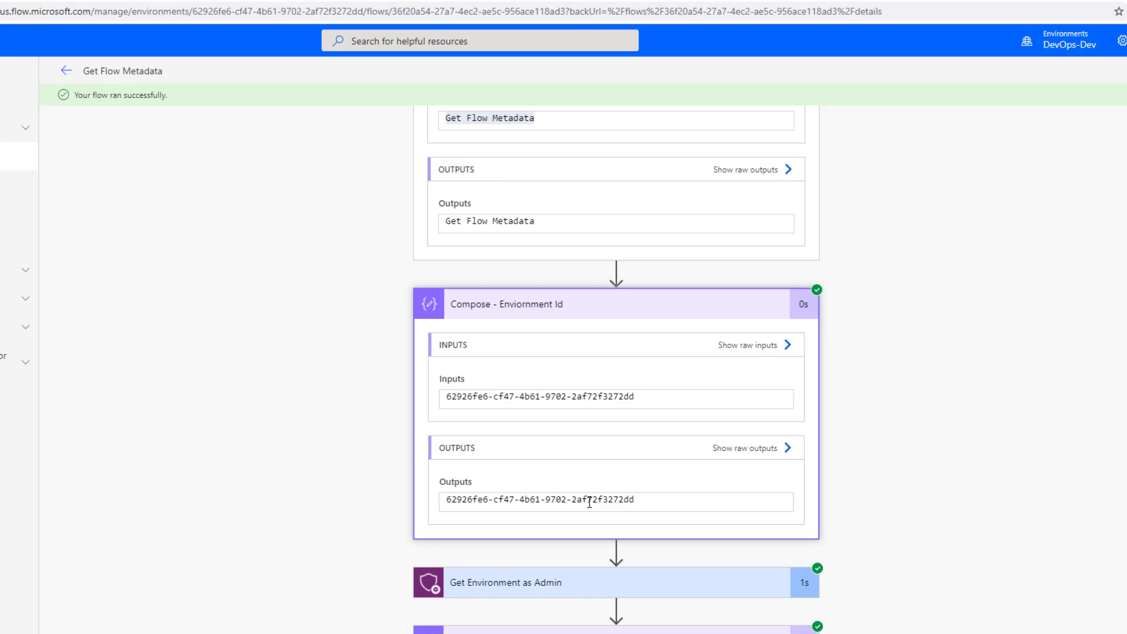
{"action": "scroll", "coordinate": [590, 499], "scroll_direction": "down", "scroll_amount": 1}
{"action": "left_click", "coordinate": [515, 565]}
{"action": "scroll", "coordinate": [328, 533], "scroll_direction": "down", "scroll_amount": 1}
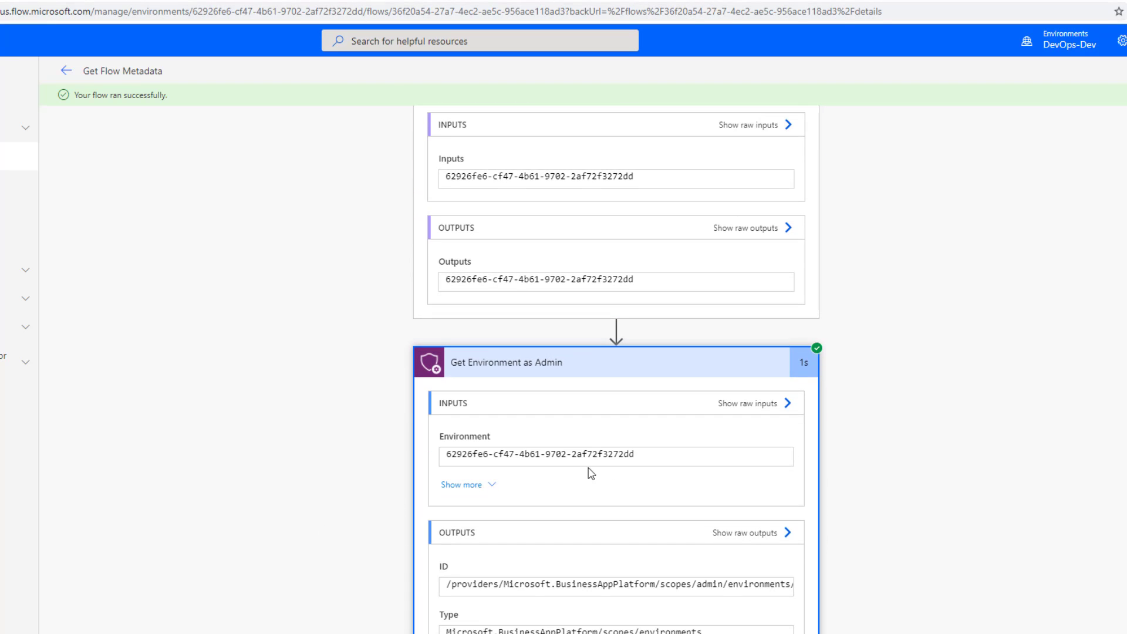
{"action": "left_click_drag", "start_coordinate": [675, 456], "coordinate": [407, 455]}
Step: Highlight the Display Name and Linked Metadata Friendly Name values in the Get Environment as Admin outputs
{"action": "scroll", "coordinate": [558, 437], "scroll_direction": "down", "scroll_amount": 3}
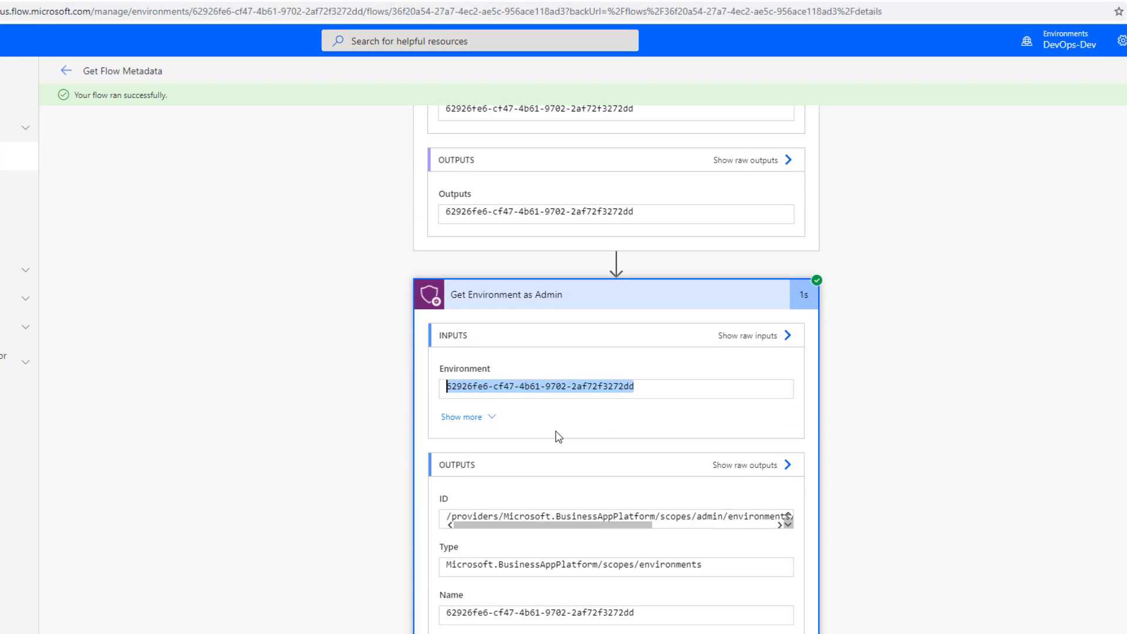
{"action": "scroll", "coordinate": [558, 435], "scroll_direction": "down", "scroll_amount": 3}
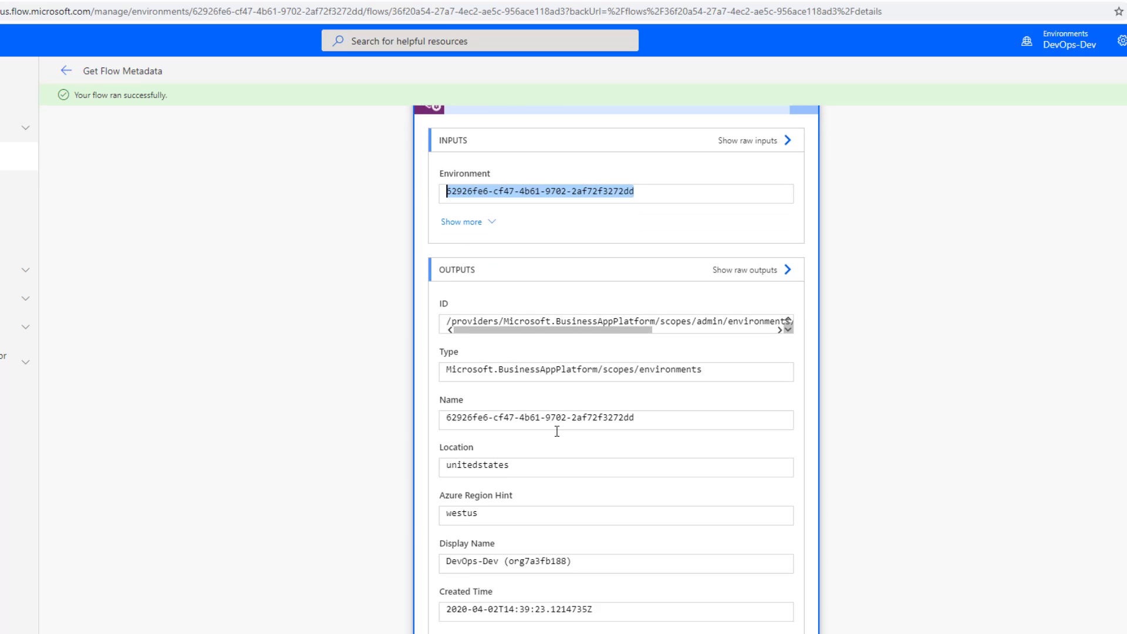
{"action": "scroll", "coordinate": [496, 373], "scroll_direction": "down", "scroll_amount": 2}
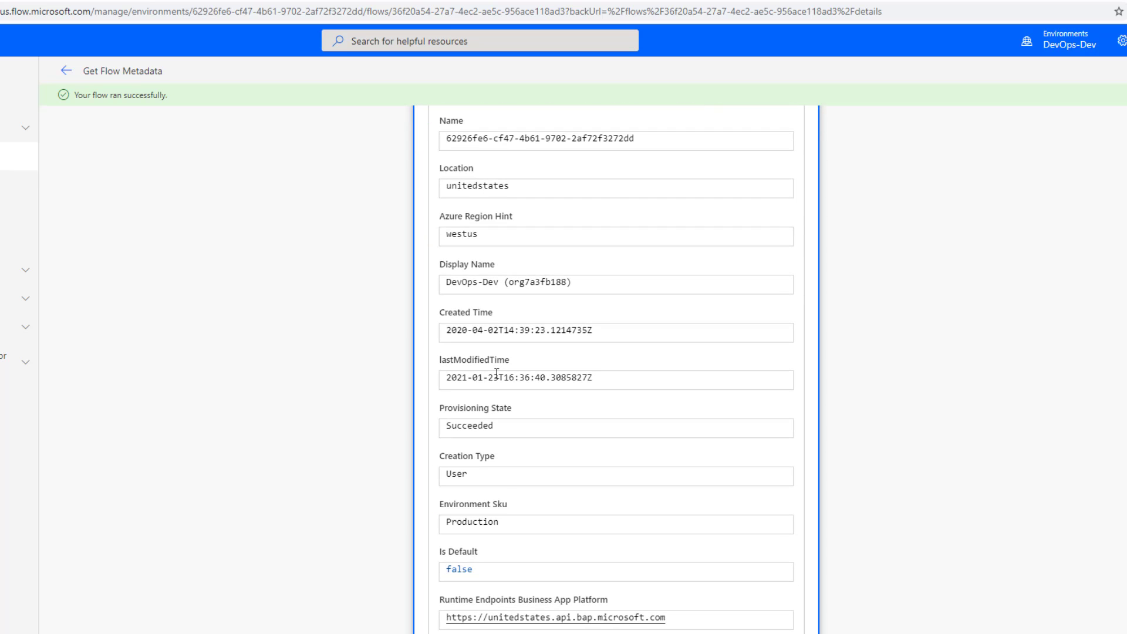
{"action": "left_click_drag", "start_coordinate": [597, 279], "coordinate": [419, 265]}
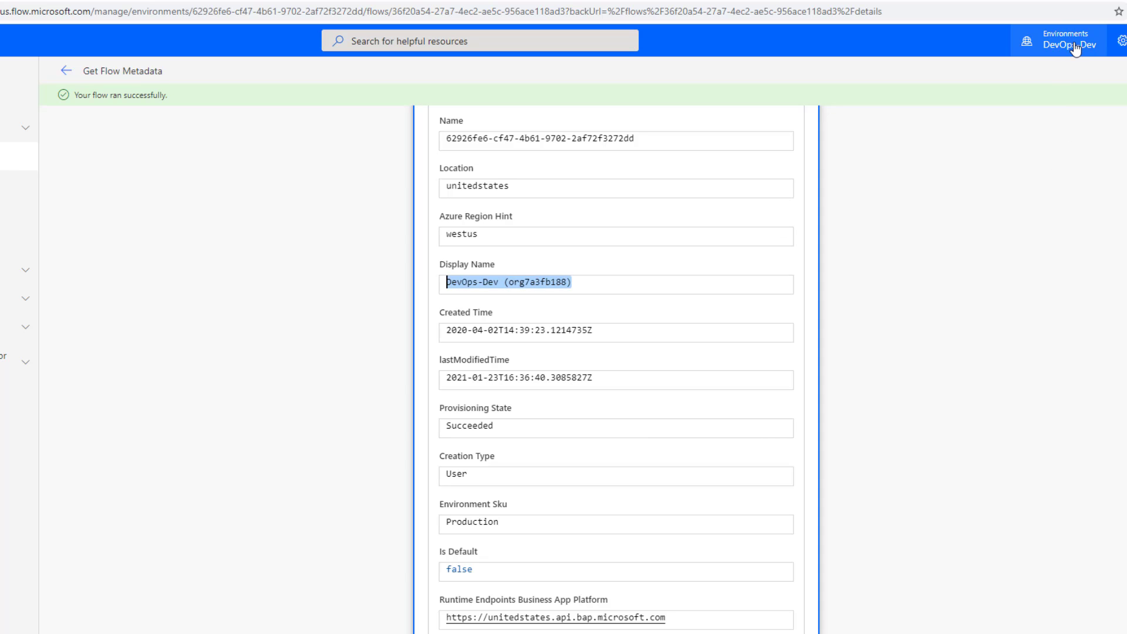
{"action": "scroll", "coordinate": [705, 402], "scroll_direction": "down", "scroll_amount": 4}
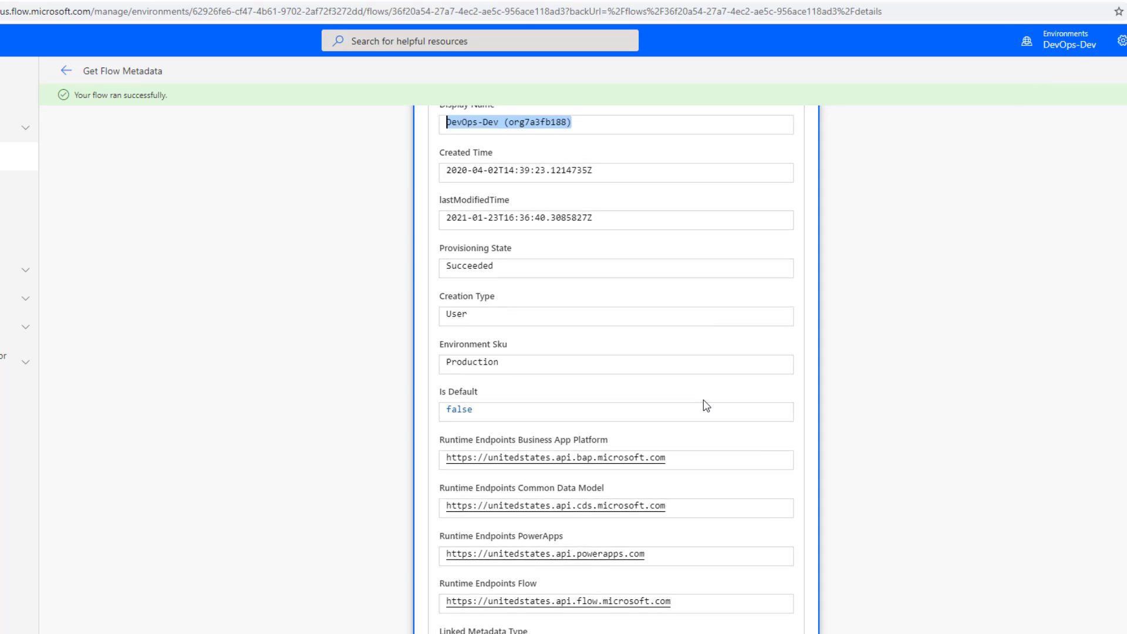
{"action": "scroll", "coordinate": [706, 404], "scroll_direction": "down", "scroll_amount": 2}
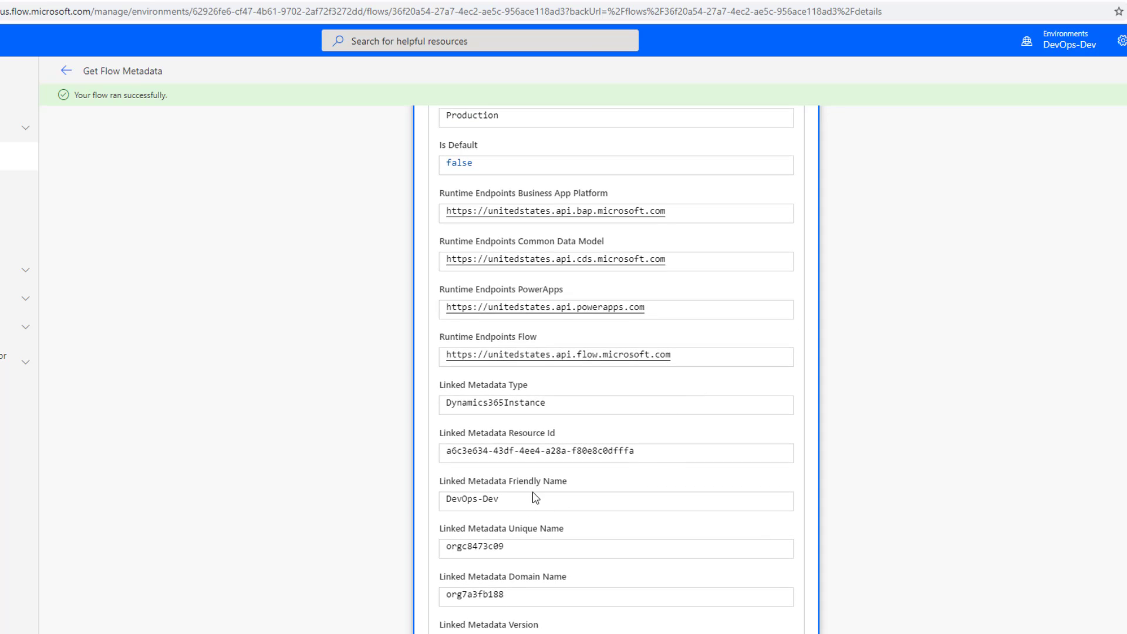
{"action": "left_click_drag", "start_coordinate": [522, 498], "coordinate": [405, 505]}
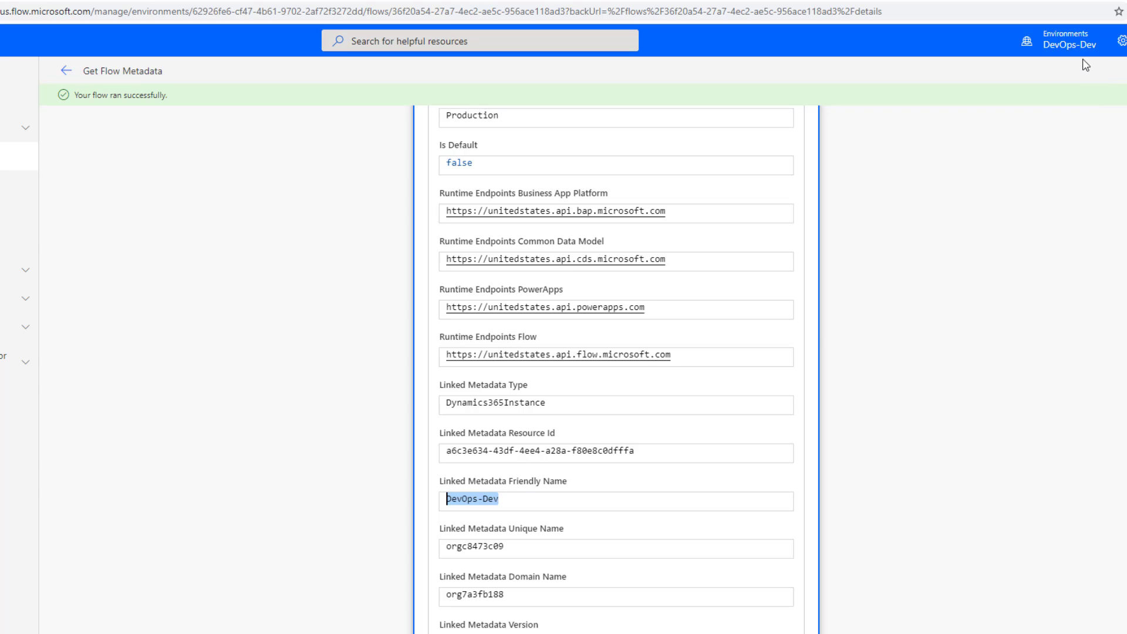
Step: Expand Compose - Run Instance and highlight the run ID in its outputs
{"action": "scroll", "coordinate": [397, 395], "scroll_direction": "down", "scroll_amount": 10}
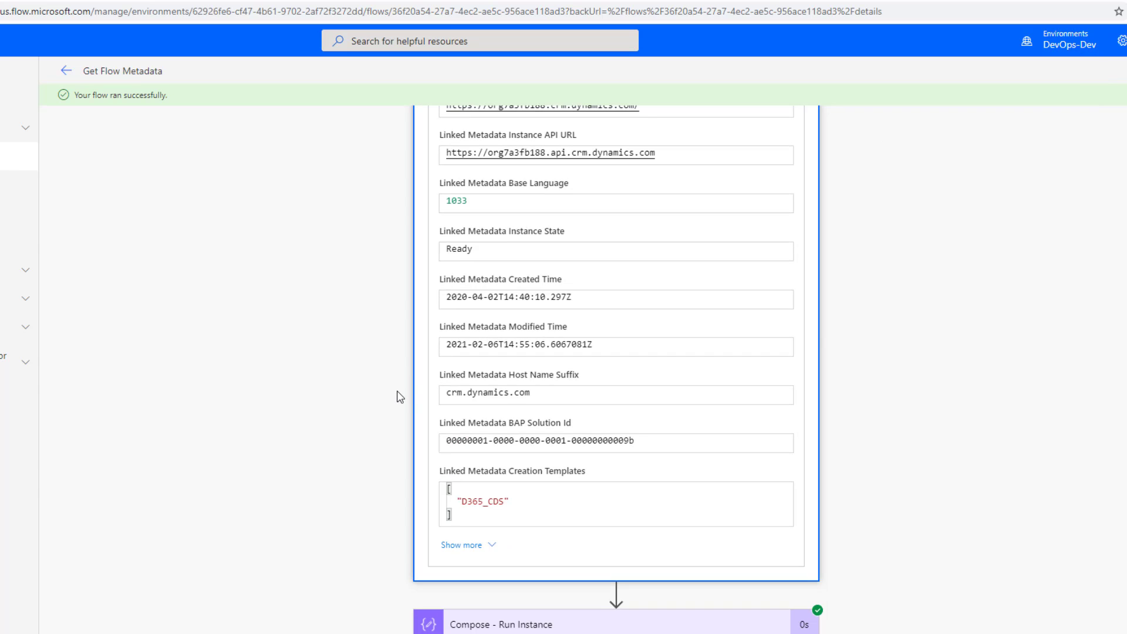
{"action": "scroll", "coordinate": [364, 575], "scroll_direction": "down", "scroll_amount": 3}
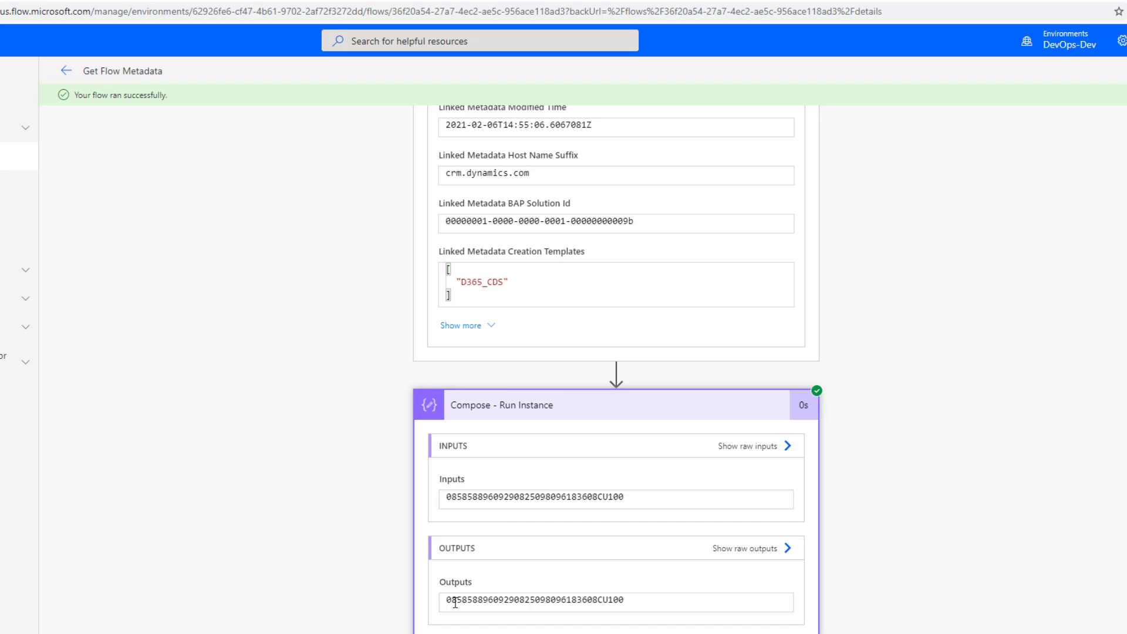
{"action": "left_click_drag", "start_coordinate": [451, 601], "coordinate": [643, 609]}
Step: Open the Feb 6, 02:12 PM run from the flow's run history and highlight the start and end of the run ID in its web address
{"action": "left_click", "coordinate": [66, 71]}
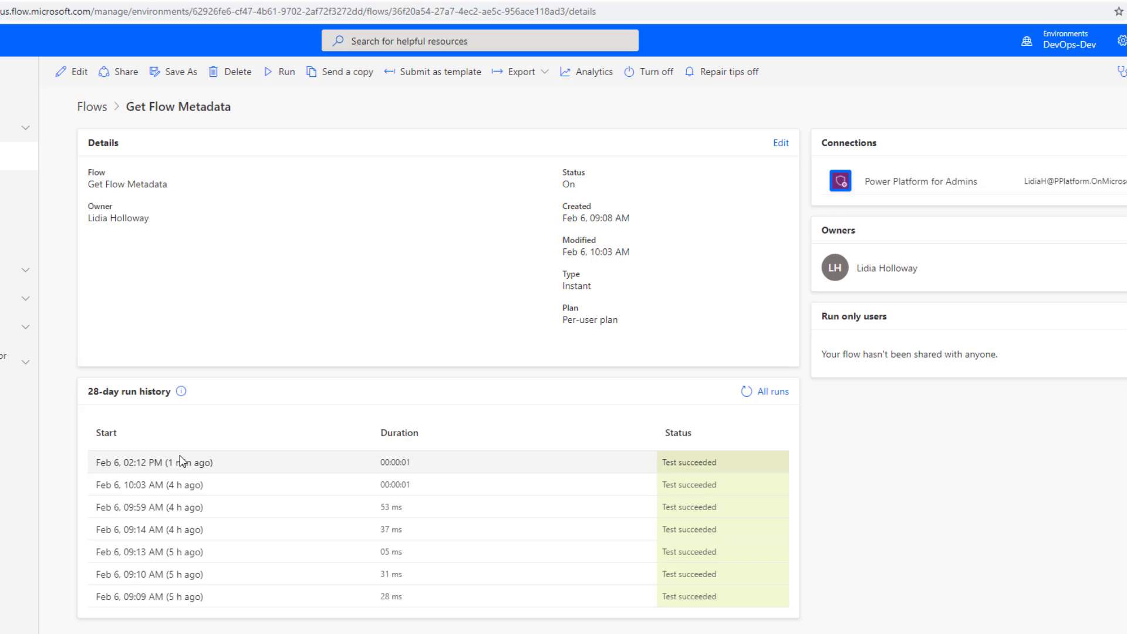
{"action": "left_click", "coordinate": [181, 462]}
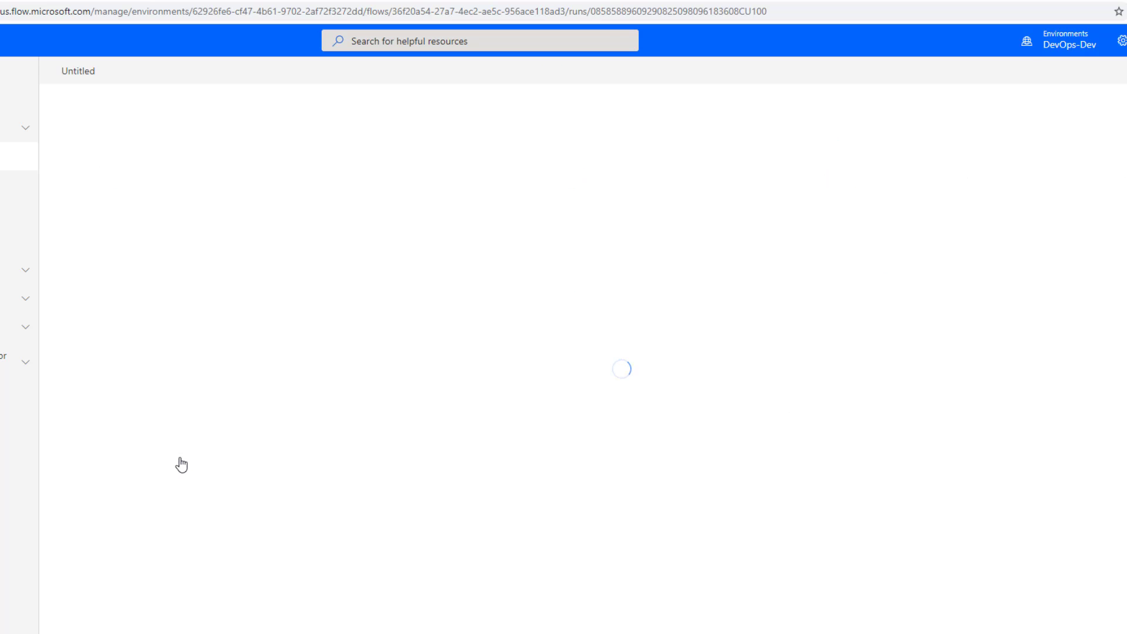
{"action": "left_click_drag", "start_coordinate": [591, 10], "coordinate": [708, 5]}
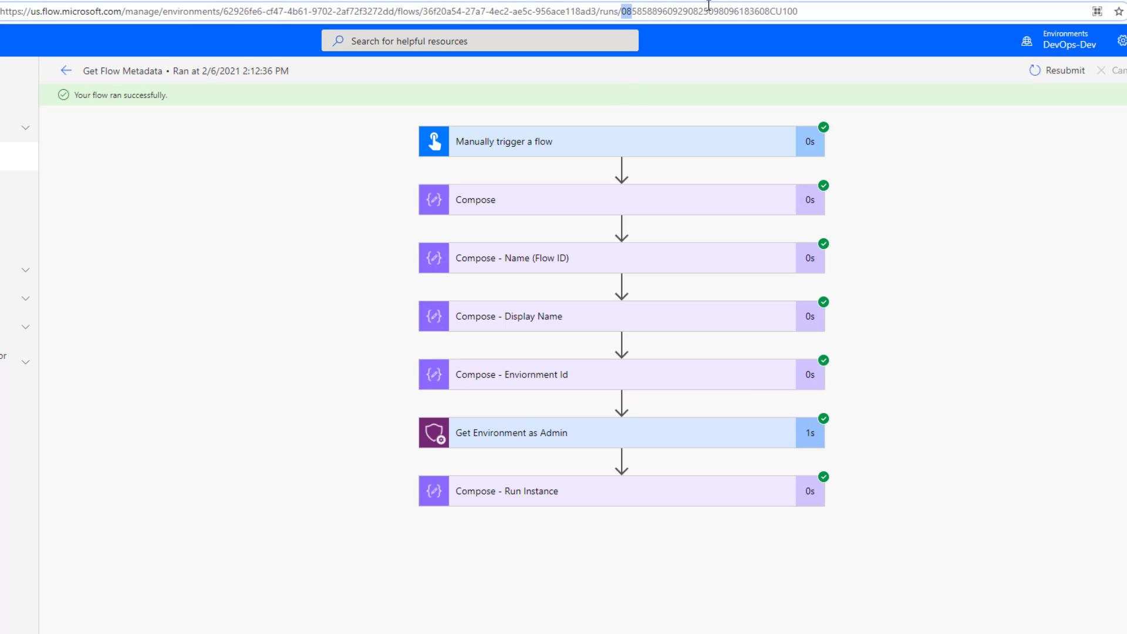
{"action": "left_click_drag", "start_coordinate": [797, 8], "coordinate": [788, 11]}
{"action": "left_click", "coordinate": [959, 429]}
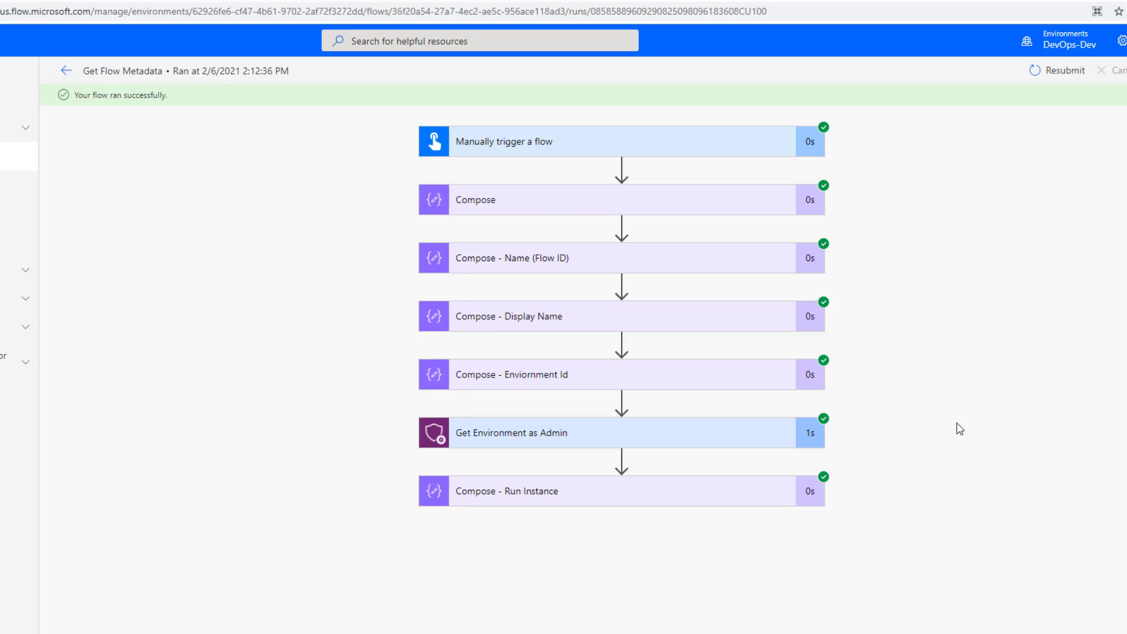